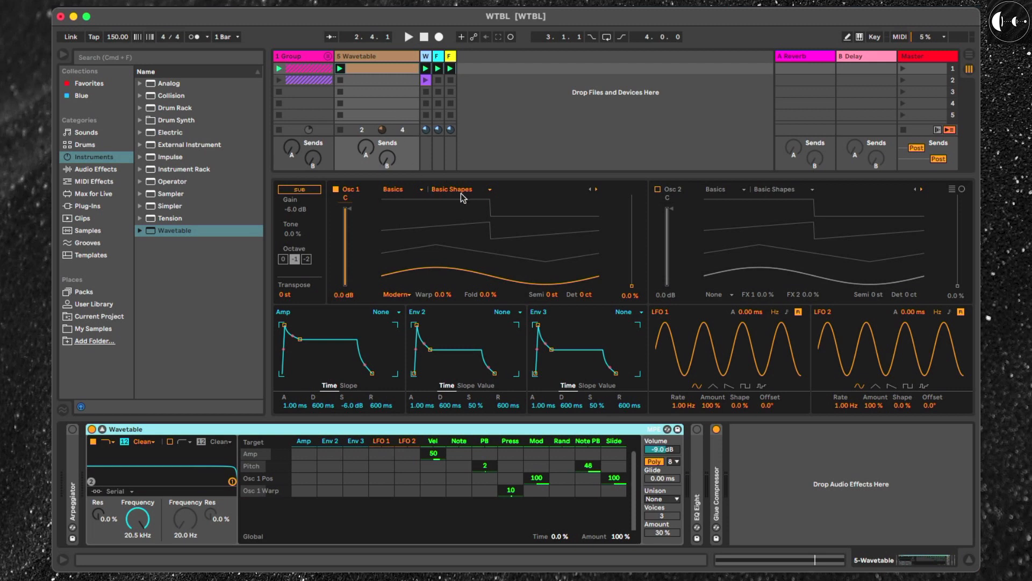
- Set the Osc 1 effect mode to Fm and, with the Wavetable track's clip playing, raise its FM amount to 100 %
{"action": "left_click", "coordinate": [391, 296]}
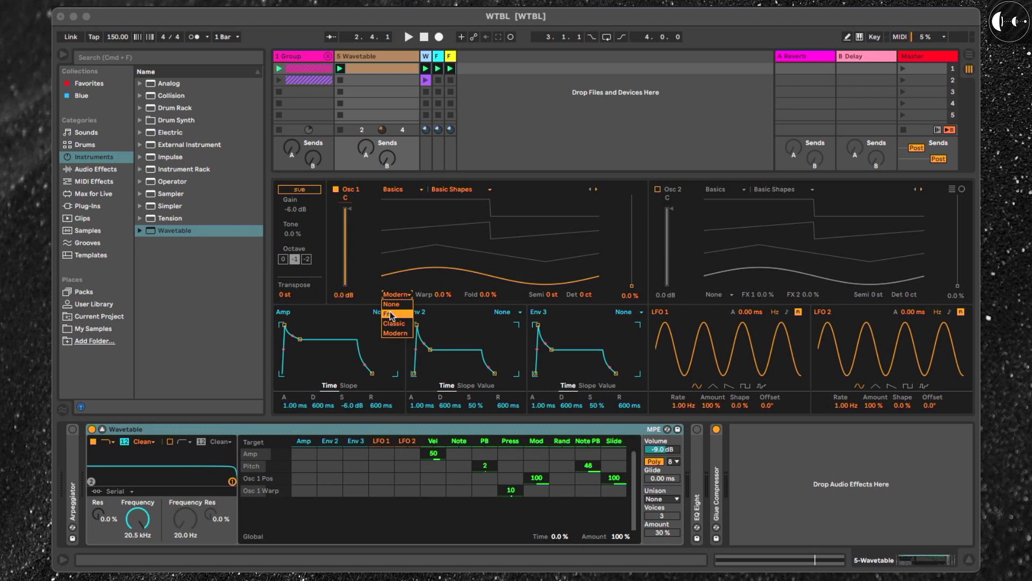
{"action": "left_click", "coordinate": [392, 314]}
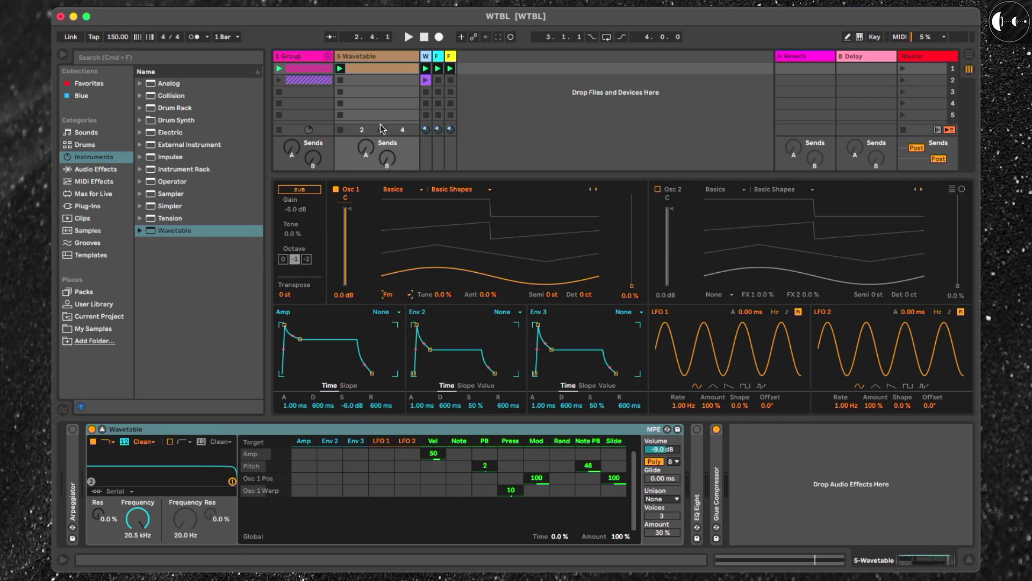
{"action": "left_click", "coordinate": [392, 295]}
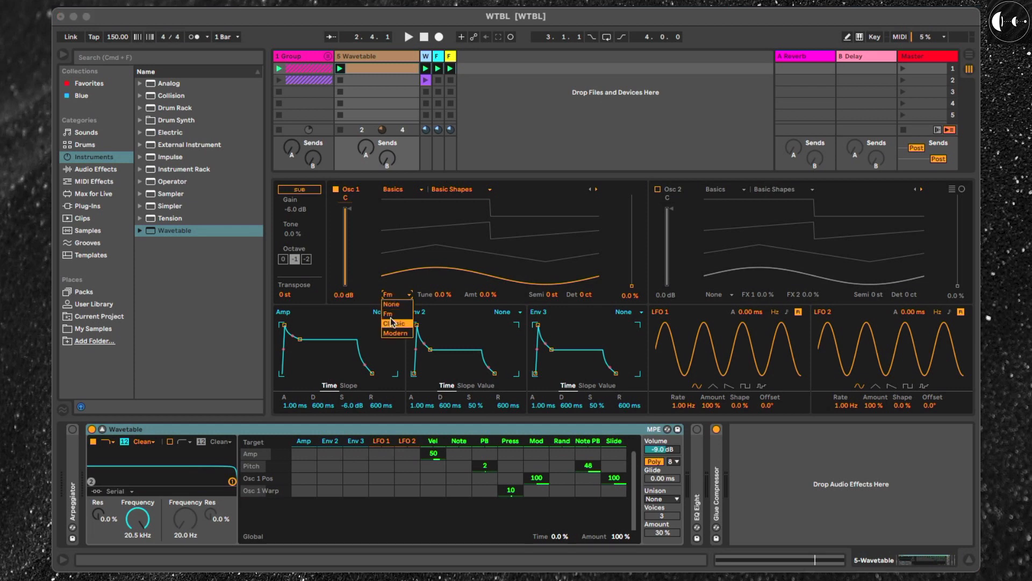
{"action": "left_click", "coordinate": [392, 313]}
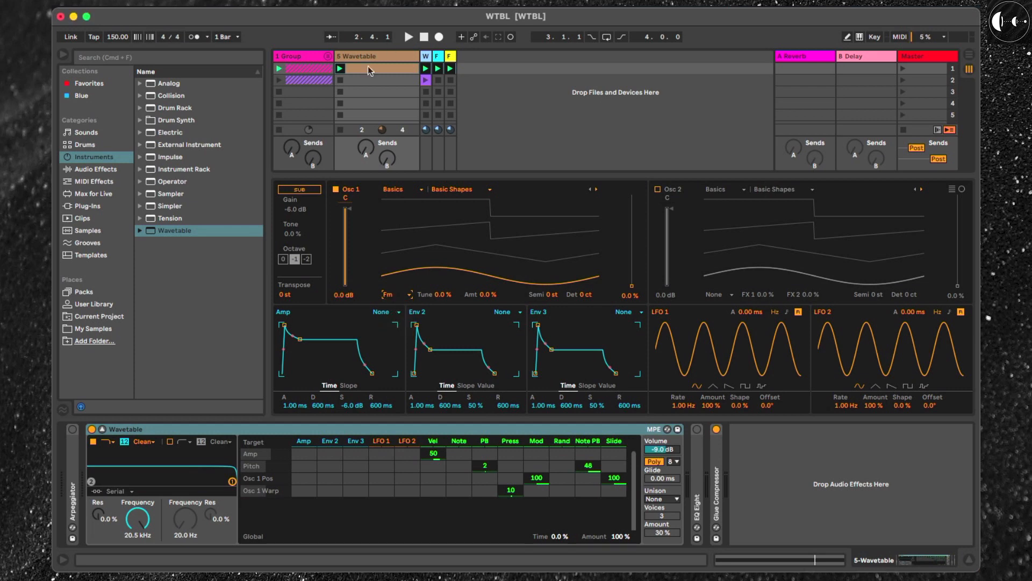
{"action": "left_click", "coordinate": [339, 68]}
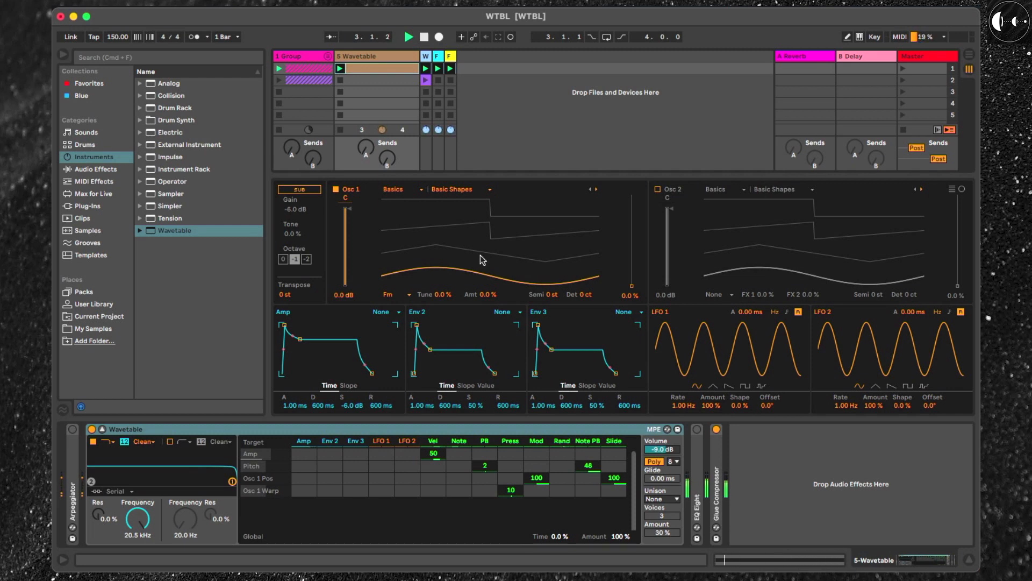
{"action": "left_click_drag", "start_coordinate": [491, 296], "coordinate": [491, 236]}
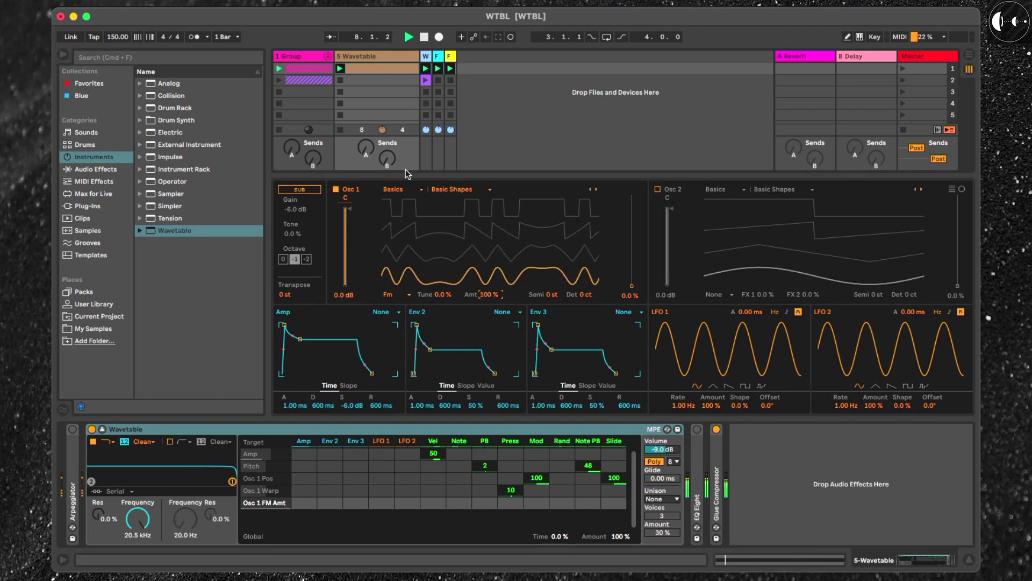
- Inspect the MIDI note in the Wavetable track's clip and return to the synth's device view
{"action": "double_click", "coordinate": [356, 67]}
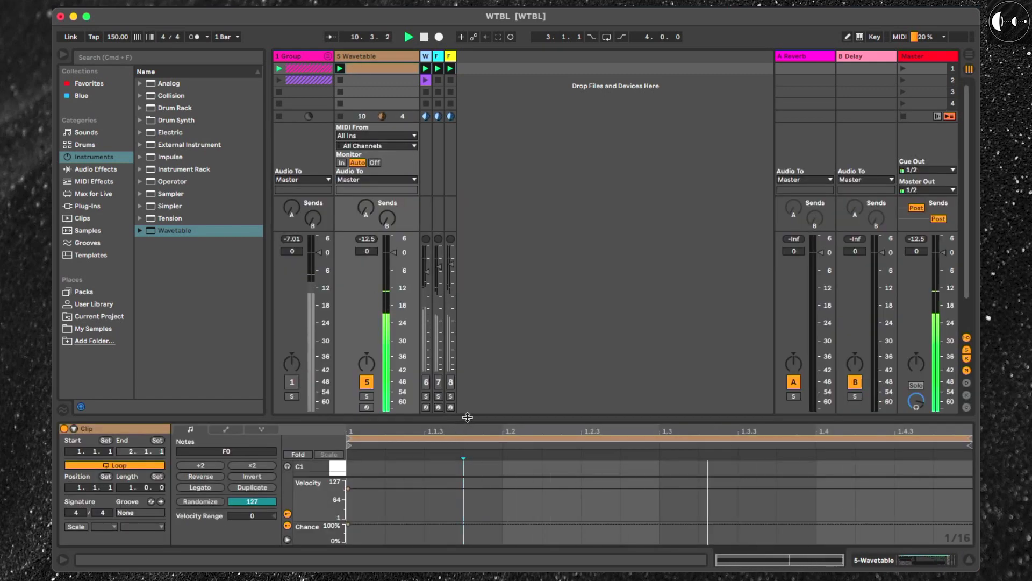
{"action": "key", "text": "super+alt+e"}
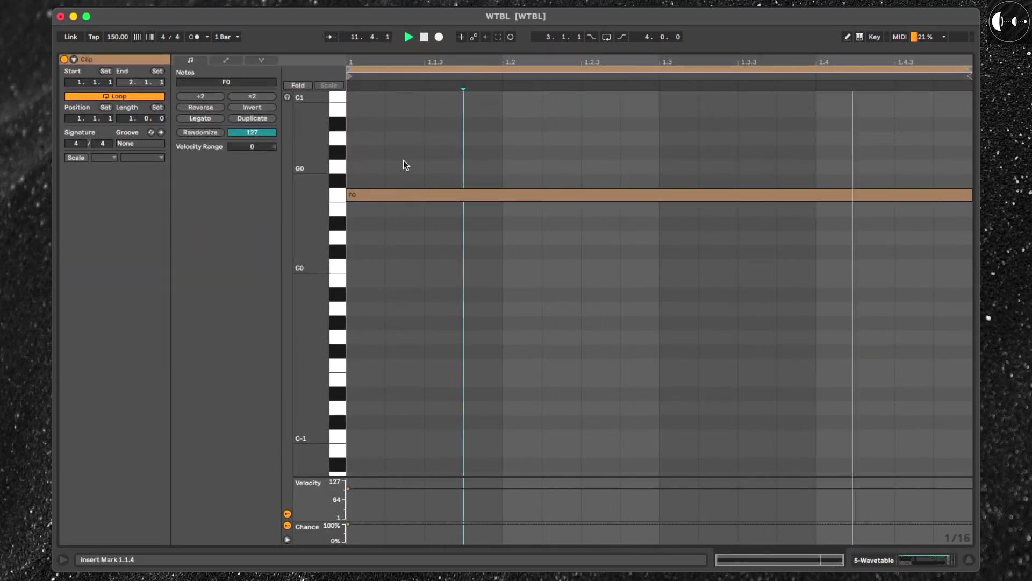
{"action": "key", "text": "super+alt+e"}
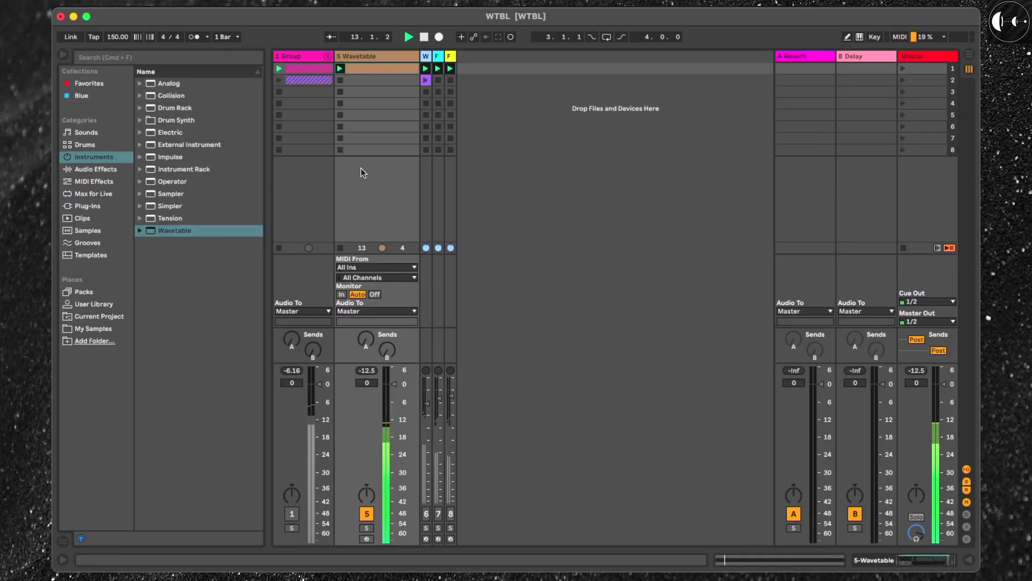
{"action": "double_click", "coordinate": [371, 54]}
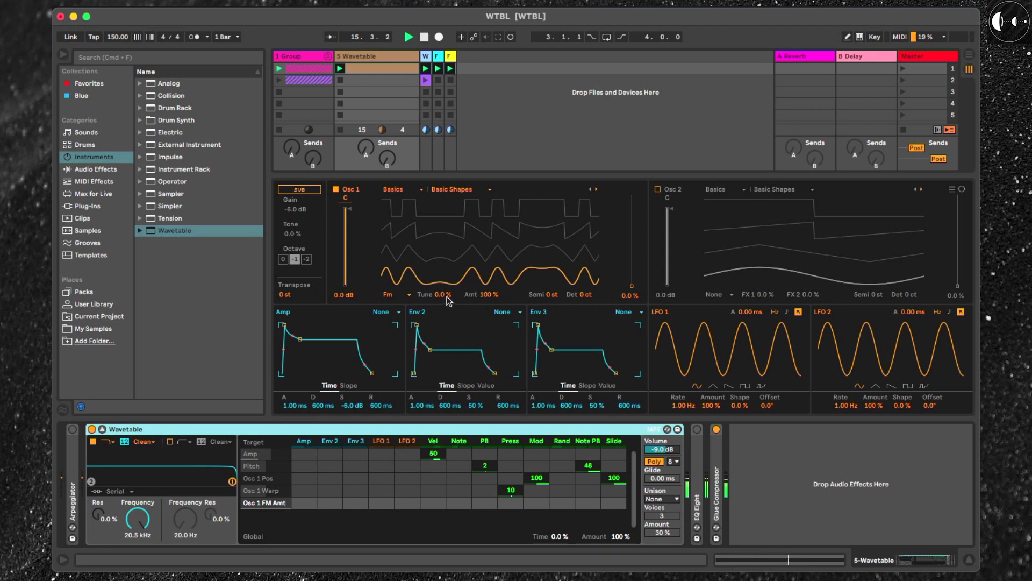
- Set the Osc 1 FM tune to -50 % and lower its FM amount to 96 %
{"action": "left_click_drag", "start_coordinate": [447, 296], "coordinate": [447, 241]}
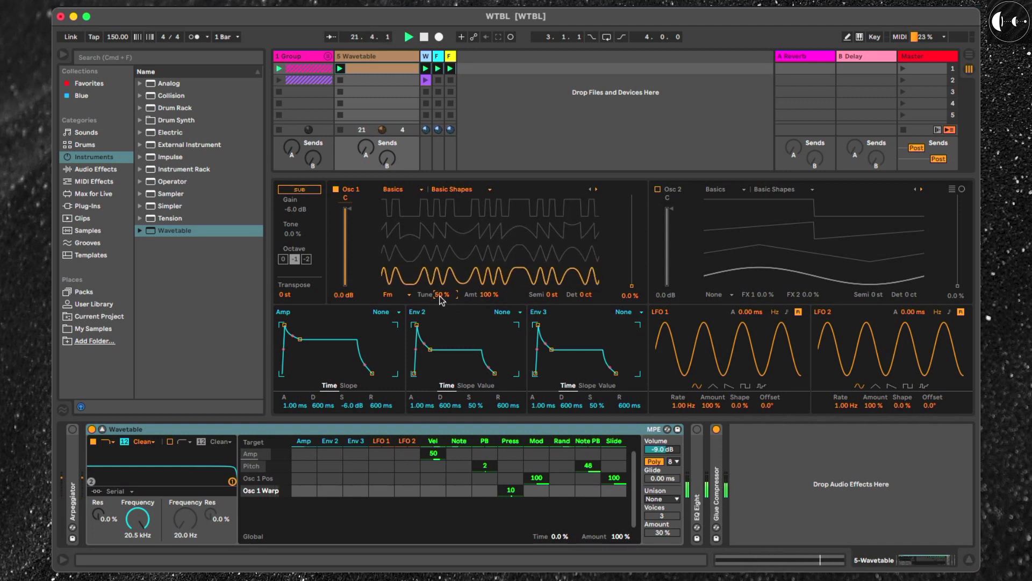
{"action": "left_click_drag", "start_coordinate": [441, 301], "coordinate": [441, 455]}
{"action": "key", "text": "Delete"}
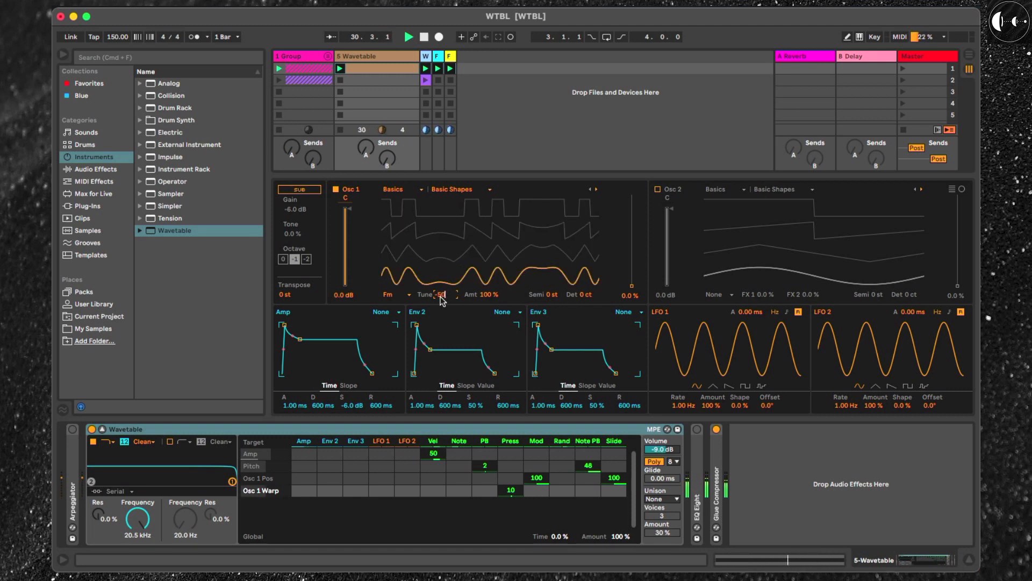
{"action": "key", "text": "Return"}
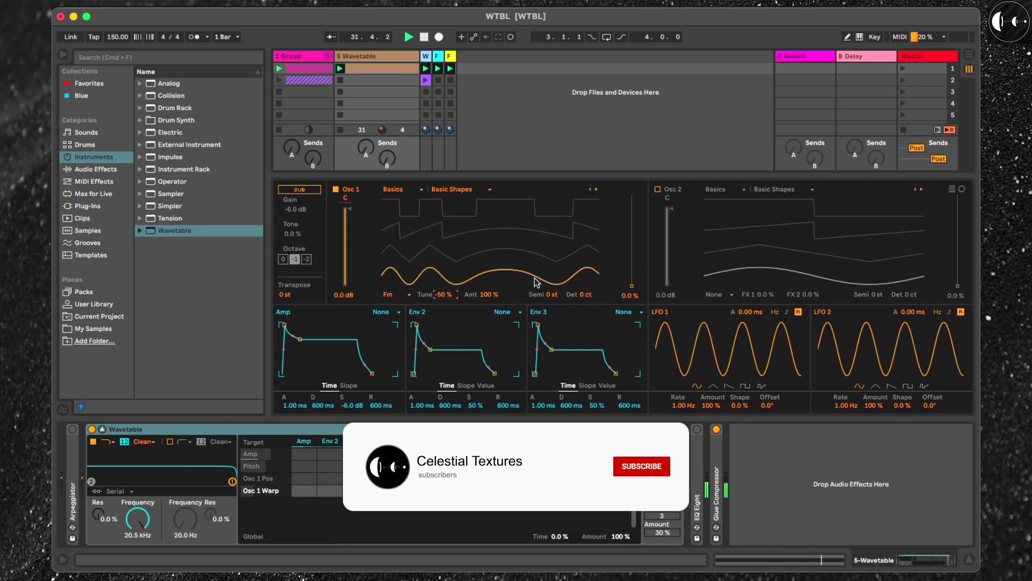
{"action": "left_click", "coordinate": [489, 295]}
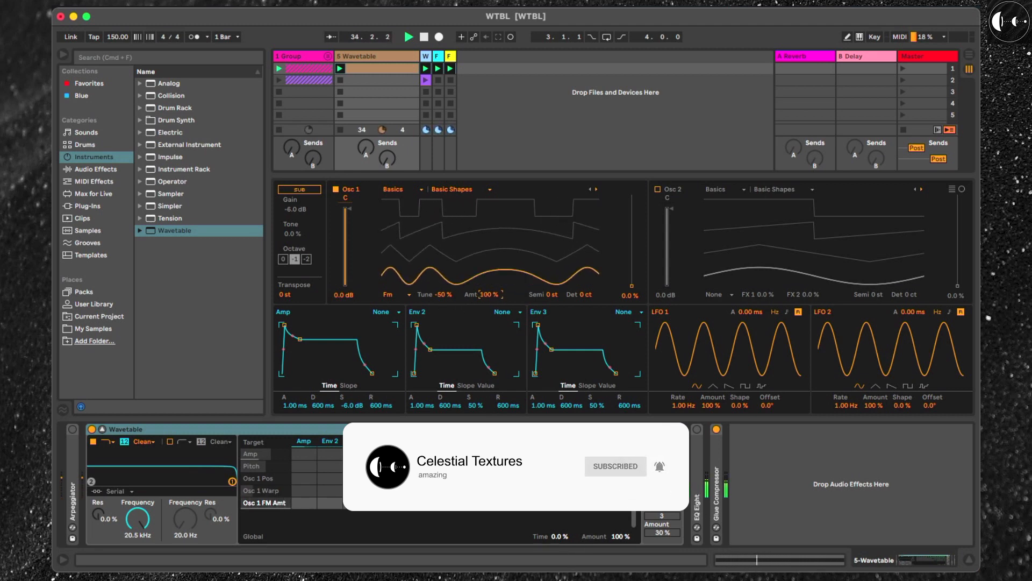
{"action": "left_click_drag", "start_coordinate": [489, 294], "coordinate": [492, 298]}
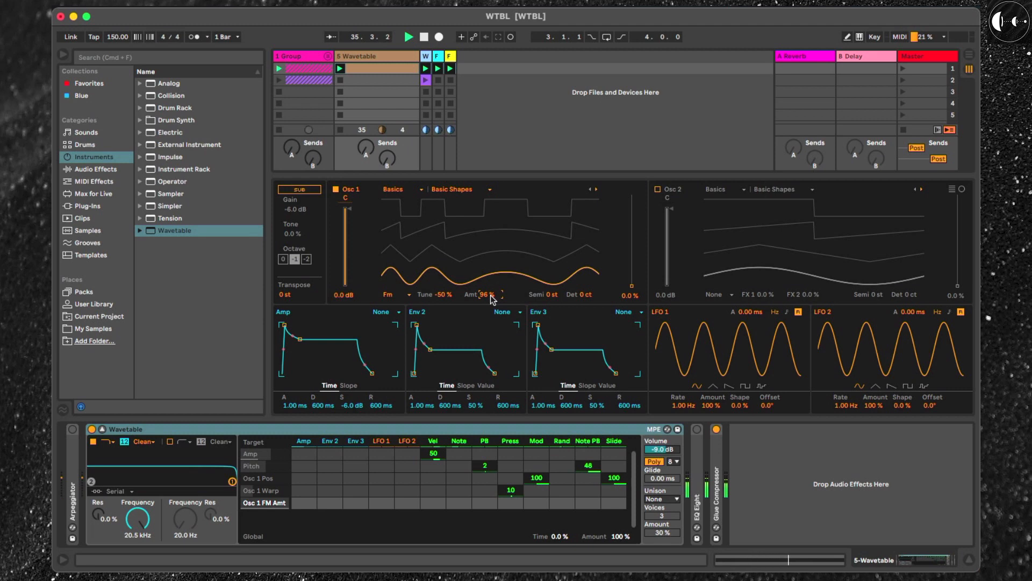
- Load the FM Fold wavetable from the Basics category into Osc 1
{"action": "left_click", "coordinate": [393, 190]}
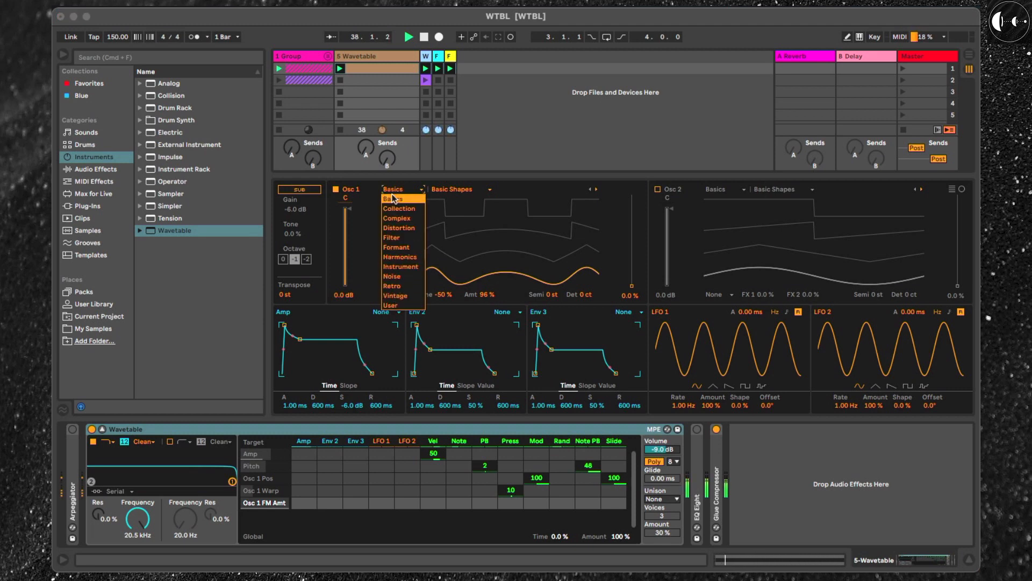
{"action": "left_click", "coordinate": [393, 197]}
{"action": "left_click", "coordinate": [473, 187]}
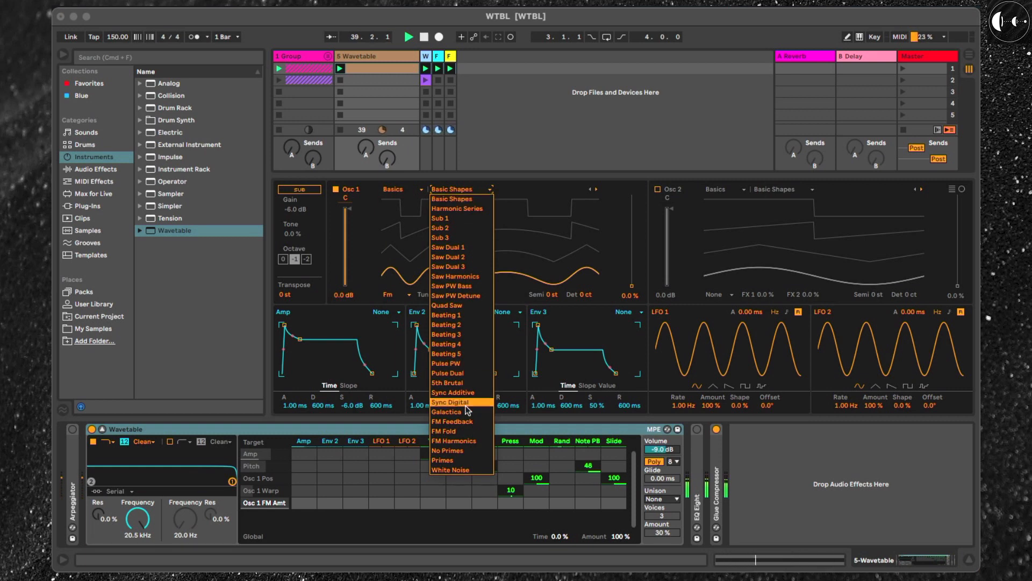
{"action": "left_click", "coordinate": [454, 430]}
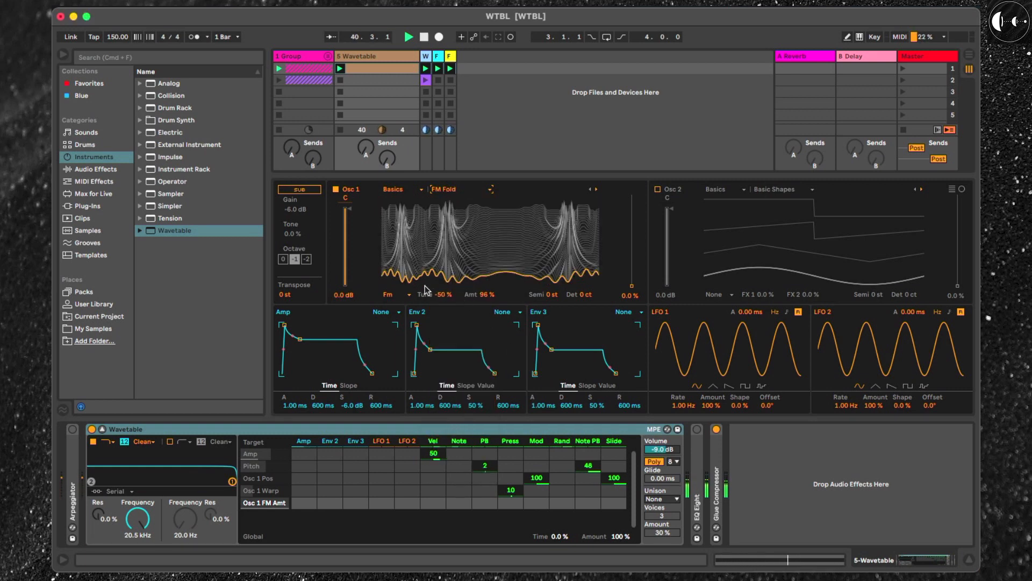
- Set the synth's global transpose to 12 st
{"action": "left_click", "coordinate": [296, 298]}
{"action": "type", "text": "12"}
{"action": "key", "text": "Return"}
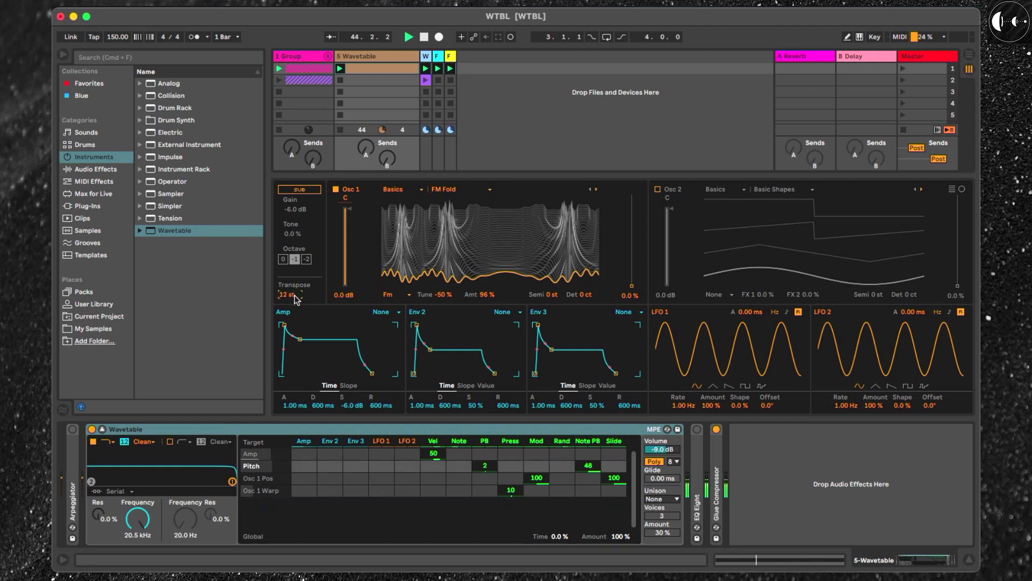
{"action": "type", "text": "-24"}
{"action": "key", "text": "Return"}
{"action": "type", "text": "24"}
{"action": "key", "text": "Return"}
- Switch Filter 1 to high-pass and choose the MS2 circuit for it
{"action": "left_click", "coordinate": [106, 442]}
{"action": "left_click", "coordinate": [110, 466]}
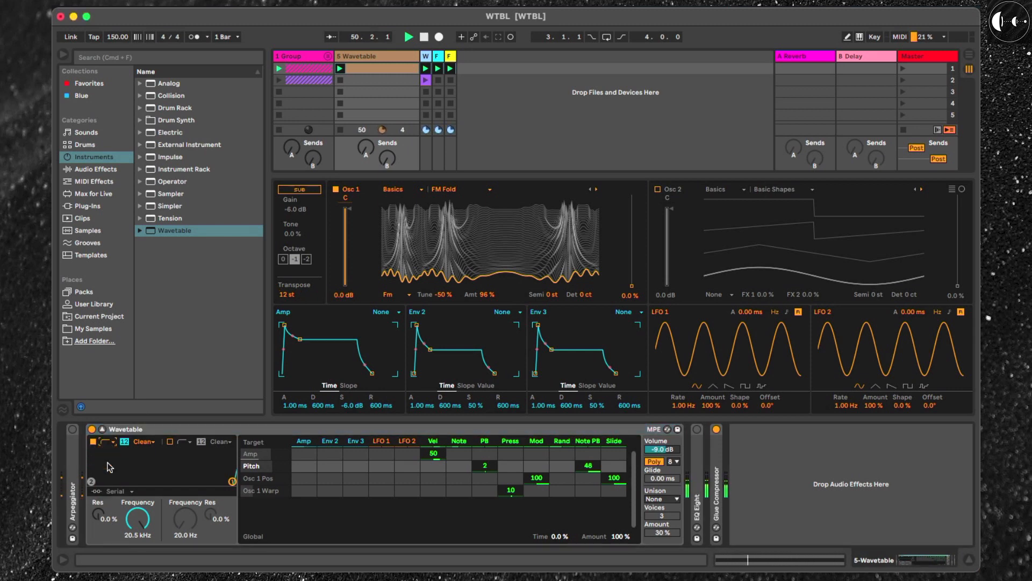
{"action": "left_click", "coordinate": [139, 443]}
{"action": "left_click", "coordinate": [142, 468]}
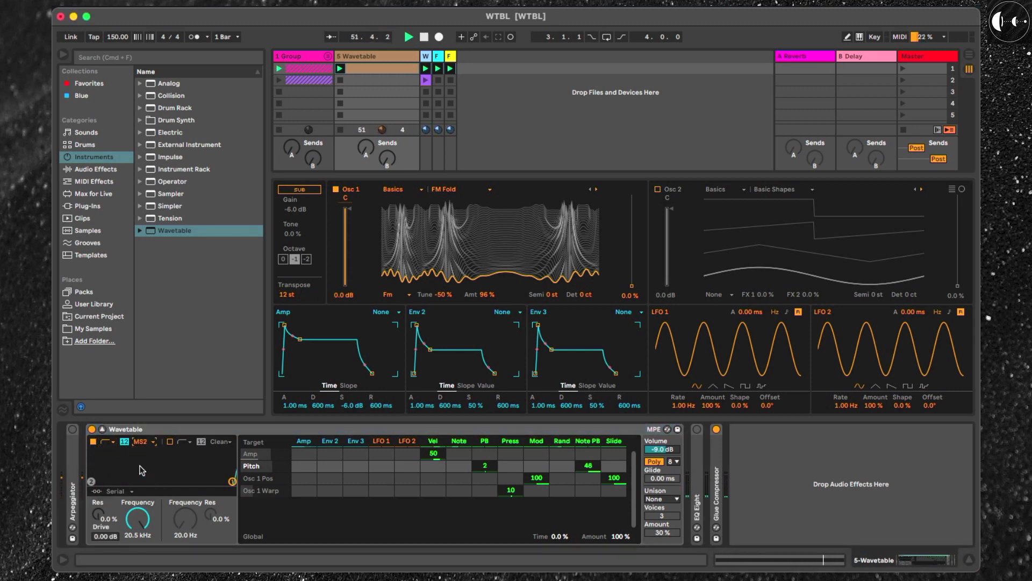
- Set Filter 1's frequency to 130 Hz and its resonance to 39 %
{"action": "left_click_drag", "start_coordinate": [137, 512], "coordinate": [137, 571]}
{"action": "left_click_drag", "start_coordinate": [104, 512], "coordinate": [104, 487]}
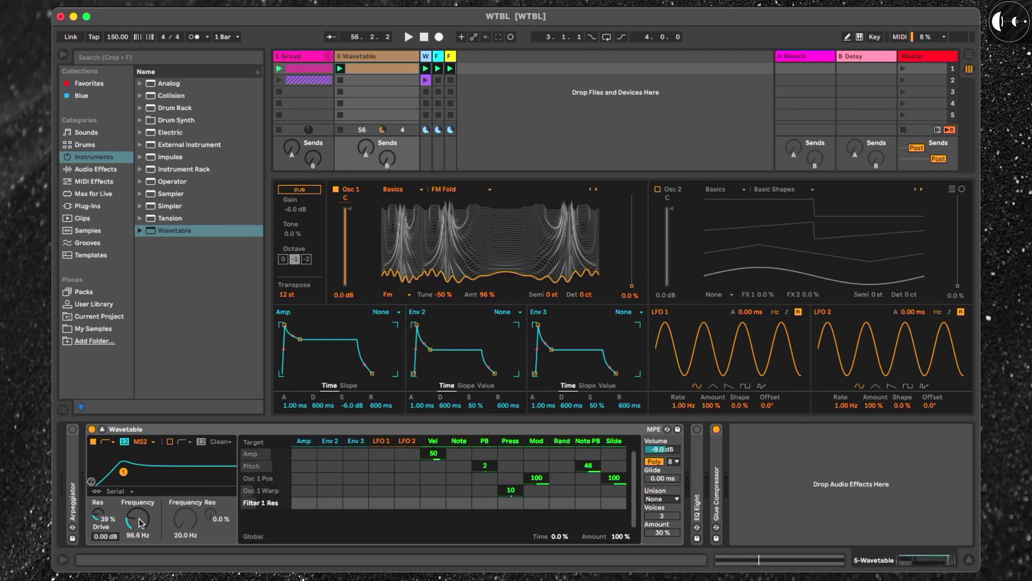
{"action": "mouse_move", "coordinate": [140, 522]}
{"action": "left_mouse_down"}
{"action": "mouse_move", "coordinate": [139, 506]}
{"action": "mouse_move", "coordinate": [140, 522]}
{"action": "left_mouse_up"}
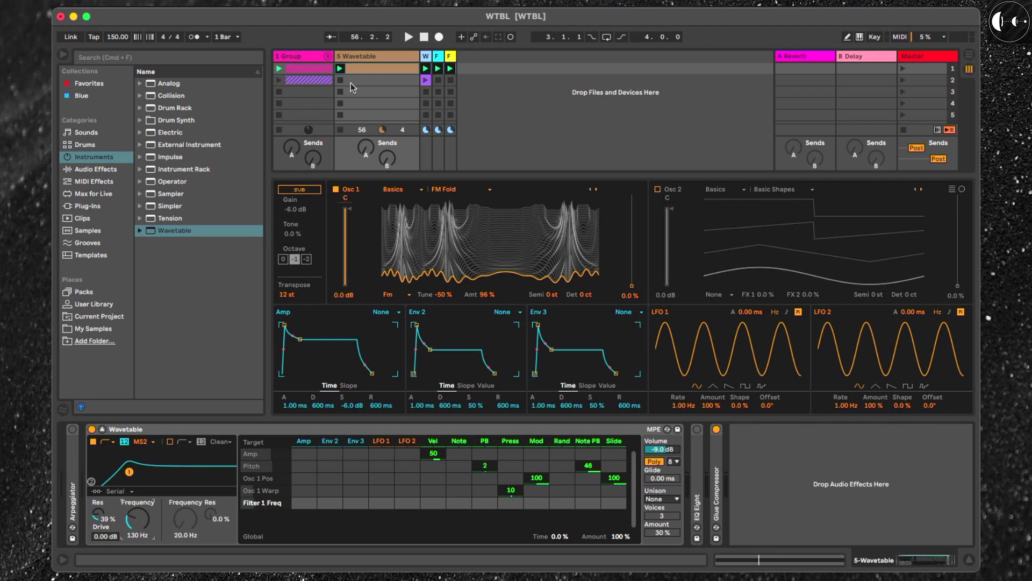
- With the clip playing, modulate Filter 1 Freq from the Rand source by 97 in the modulation matrix
{"action": "left_click", "coordinate": [340, 69]}
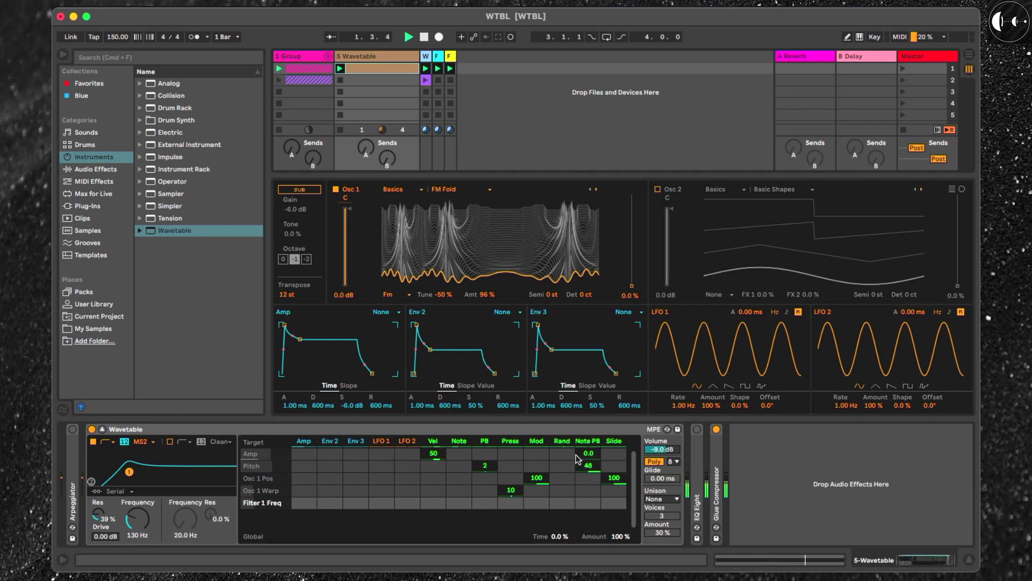
{"action": "left_click_drag", "start_coordinate": [564, 507], "coordinate": [564, 454]}
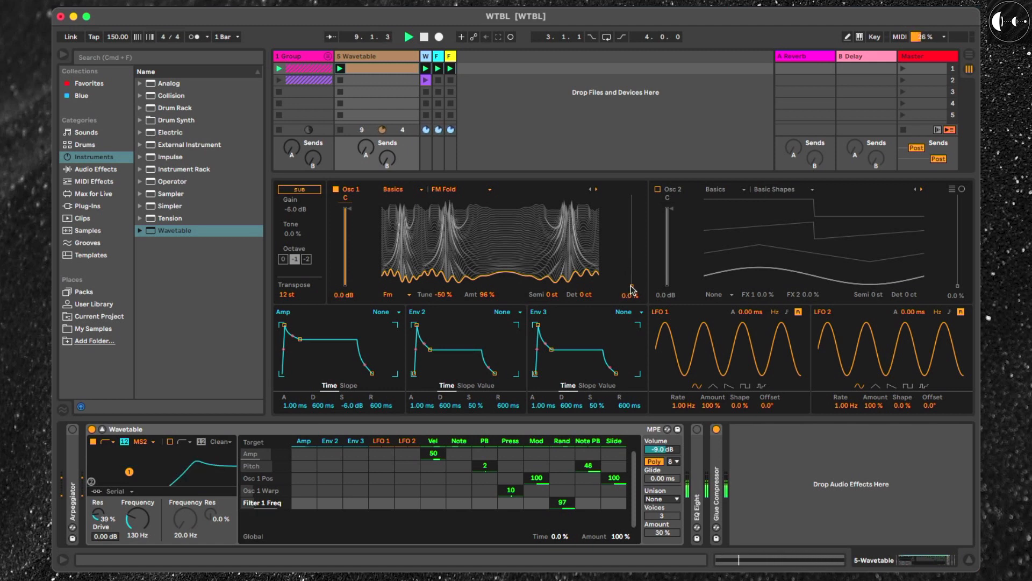
- Set the Osc 1 wavetable position to 55 % and its FM amount to 83 %
{"action": "left_click_drag", "start_coordinate": [632, 286], "coordinate": [632, 236]}
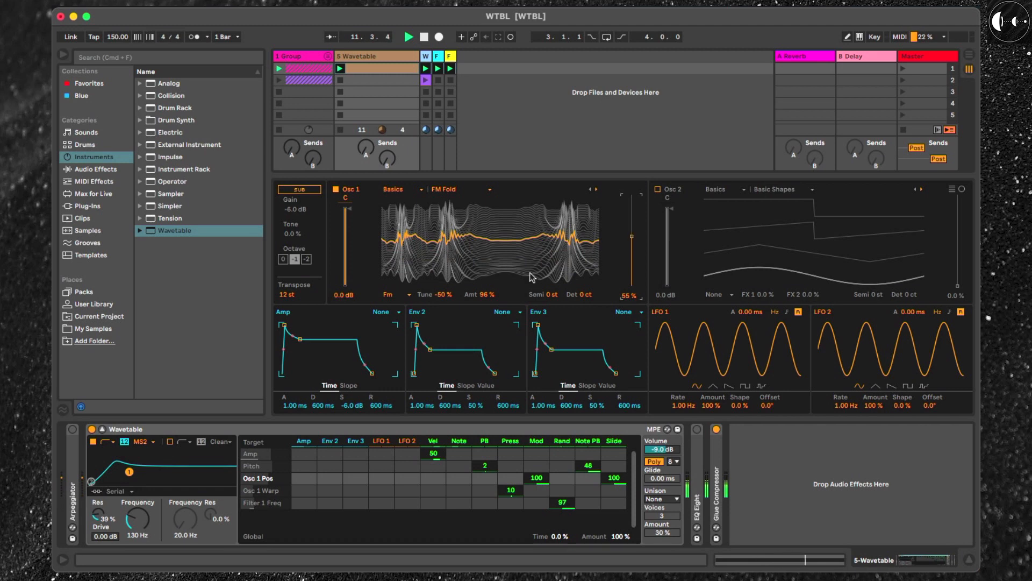
{"action": "mouse_move", "coordinate": [485, 295]}
{"action": "left_mouse_down"}
{"action": "mouse_move", "coordinate": [485, 330]}
{"action": "mouse_move", "coordinate": [485, 307]}
{"action": "left_mouse_up"}
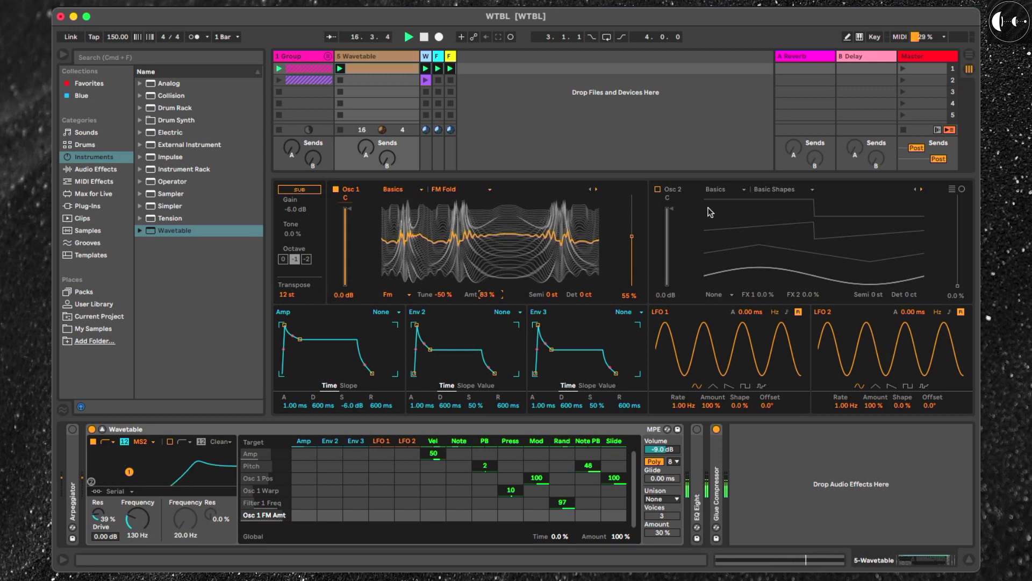
- Enable Osc 2 with the Clipped Sweep wavetable from the Distortion category and set its position to 48 %
{"action": "left_click", "coordinate": [659, 189]}
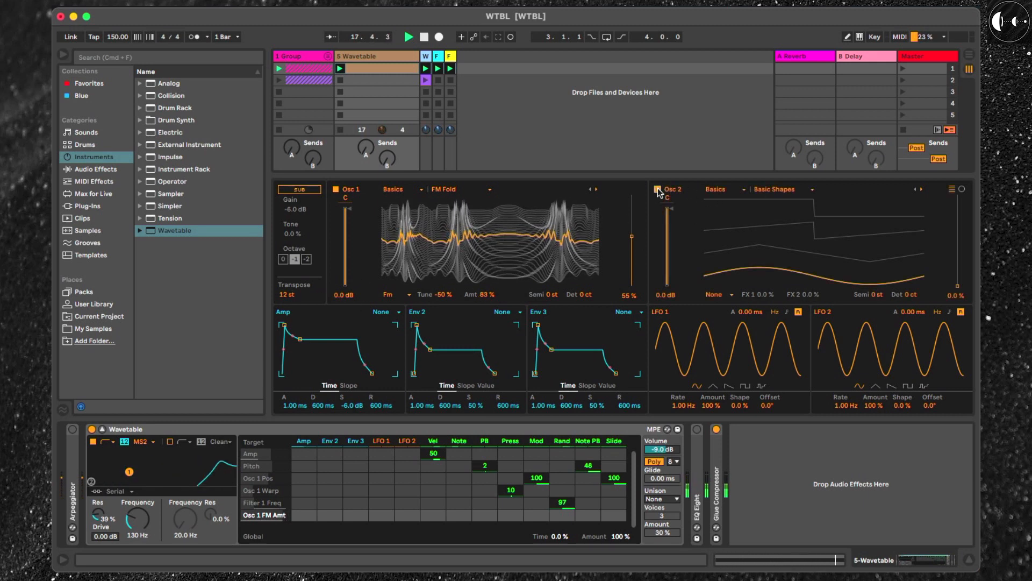
{"action": "left_click", "coordinate": [715, 189]}
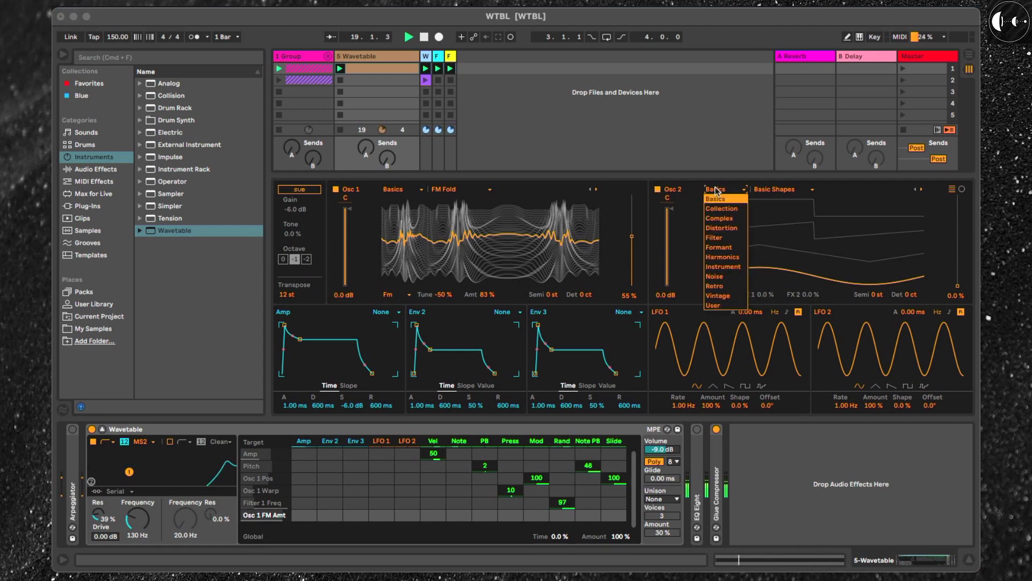
{"action": "left_click", "coordinate": [722, 228]}
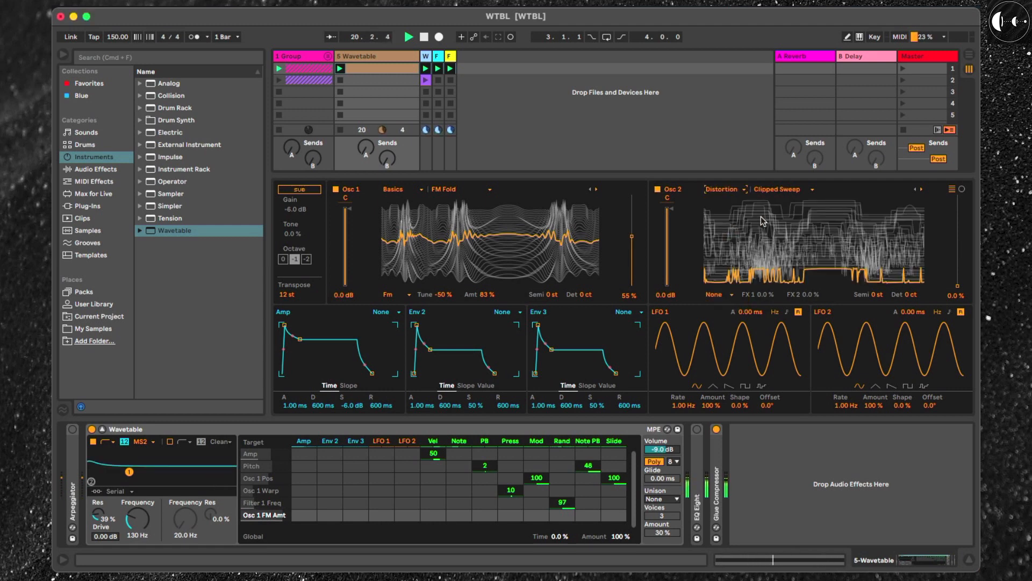
{"action": "left_click_drag", "start_coordinate": [960, 282], "coordinate": [960, 247]}
- Set the Osc 2 effect mode to Fm with an amount of 41 %
{"action": "left_click", "coordinate": [718, 294]}
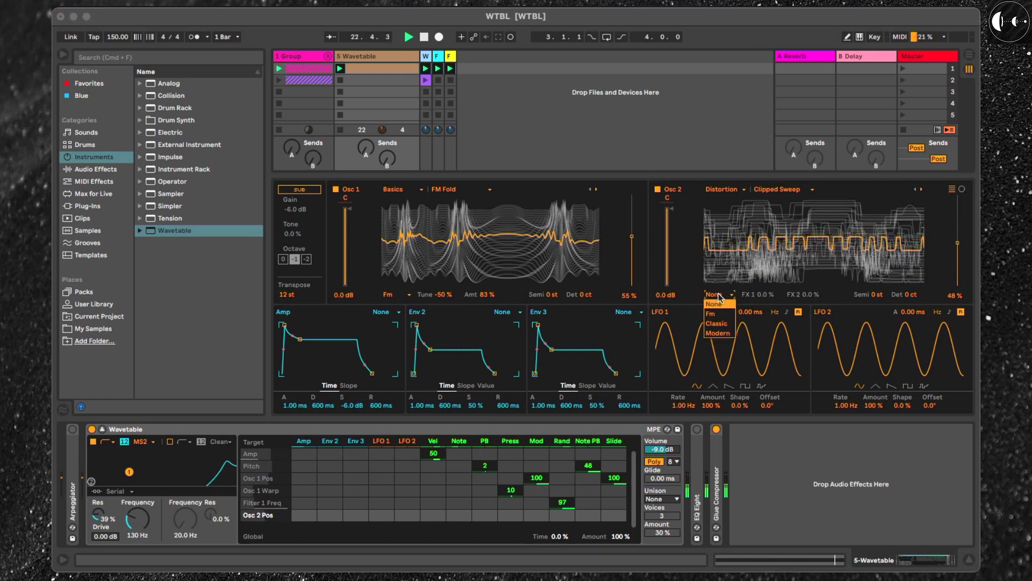
{"action": "left_click", "coordinate": [717, 315]}
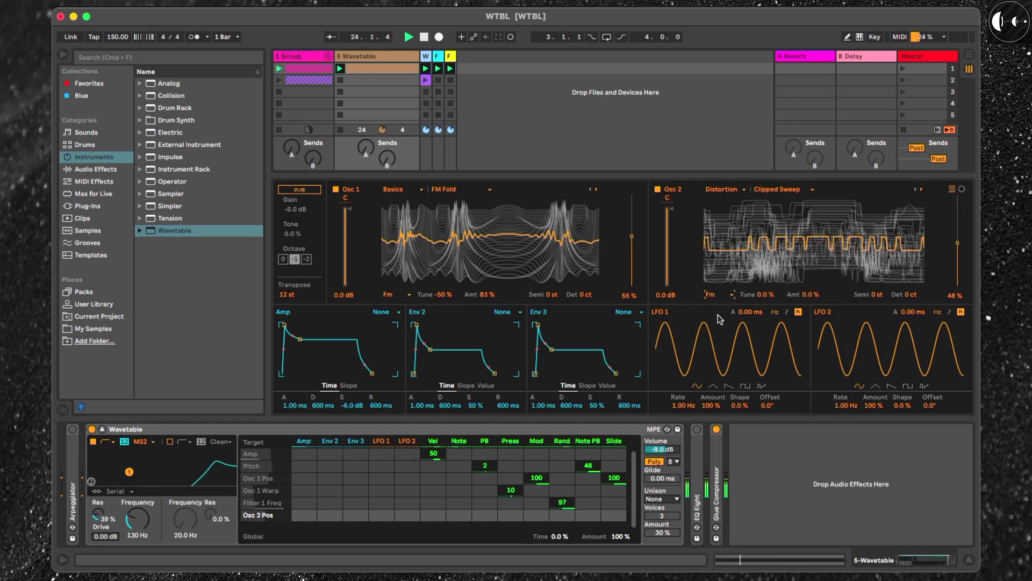
{"action": "left_click_drag", "start_coordinate": [807, 294], "coordinate": [807, 270]}
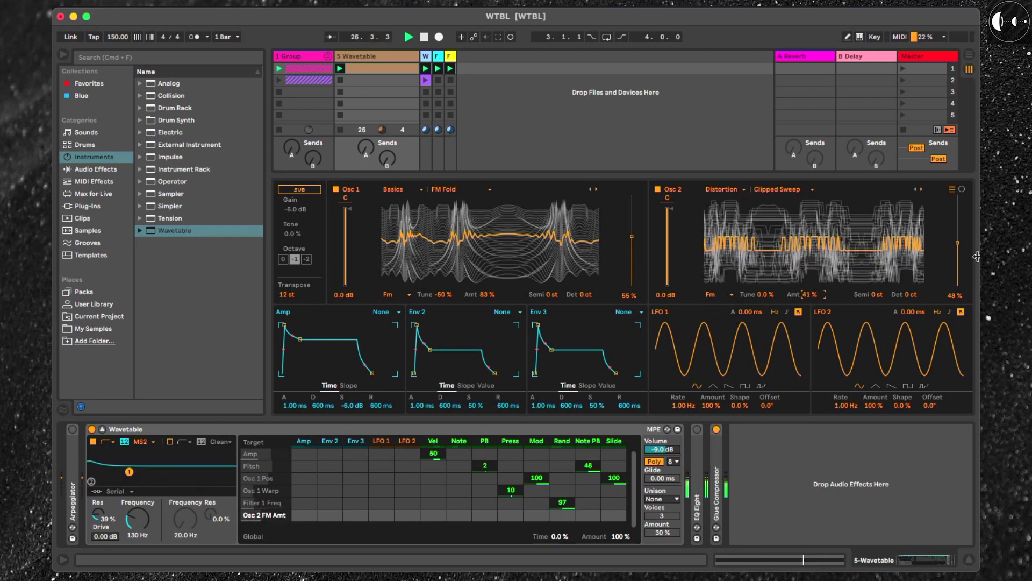
- Transpose Osc 2 by -12 semitones and adjust the gains of both oscillators to 0.0 dB
{"action": "left_click", "coordinate": [876, 295]}
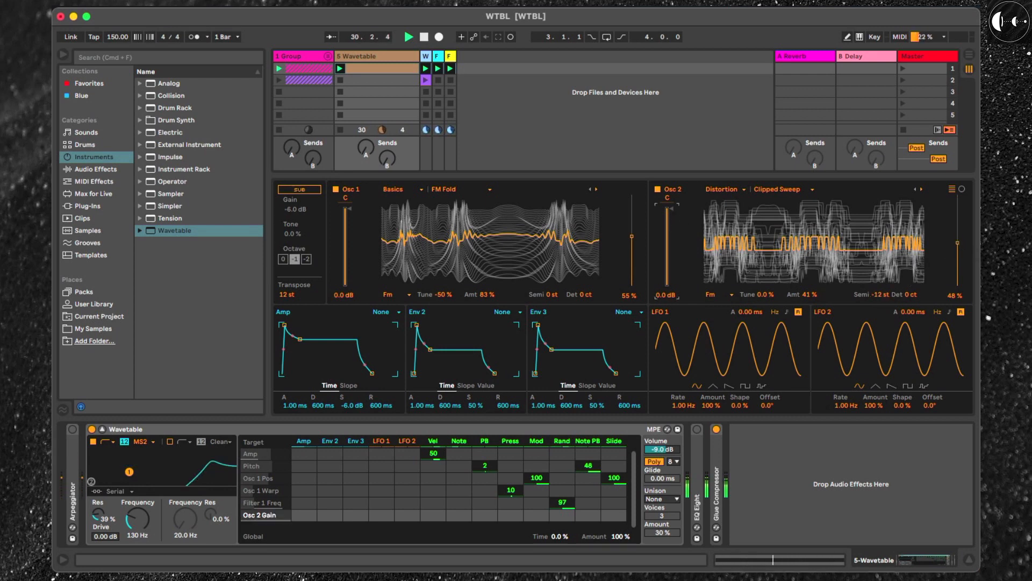
{"action": "mouse_move", "coordinate": [675, 215]}
{"action": "left_mouse_down"}
{"action": "mouse_move", "coordinate": [675, 285]}
{"action": "mouse_move", "coordinate": [667, 210]}
{"action": "left_mouse_up"}
{"action": "mouse_move", "coordinate": [346, 212]}
{"action": "left_mouse_down"}
{"action": "mouse_move", "coordinate": [347, 285]}
{"action": "mouse_move", "coordinate": [348, 208]}
{"action": "left_mouse_up"}
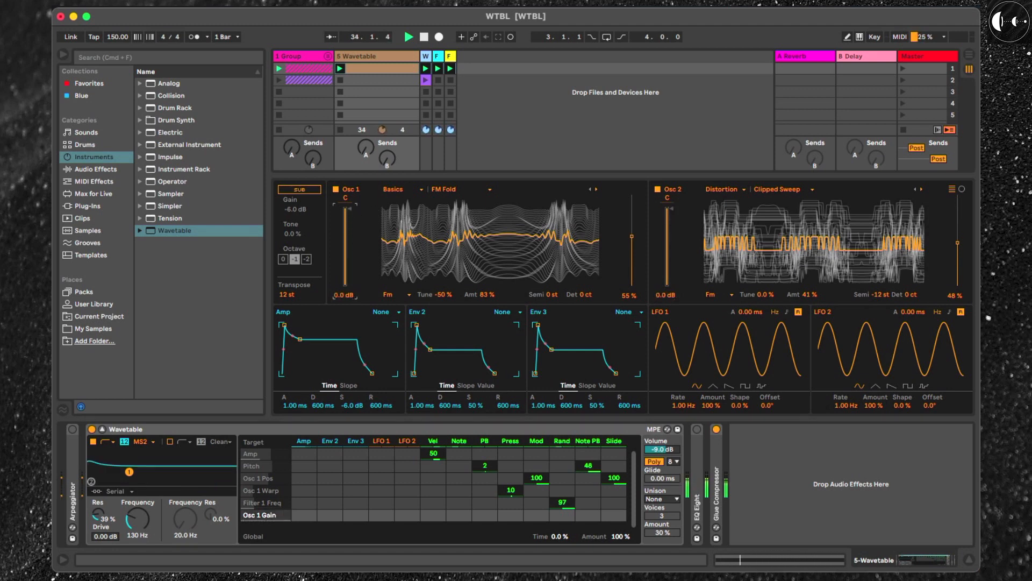
- Lower the Osc 2 gain to -2.3 dB and turn on the Arpeggiator in front of Wavetable
{"action": "mouse_move", "coordinate": [672, 209]}
{"action": "left_mouse_down"}
{"action": "mouse_move", "coordinate": [671, 267]}
{"action": "mouse_move", "coordinate": [671, 225]}
{"action": "left_mouse_up"}
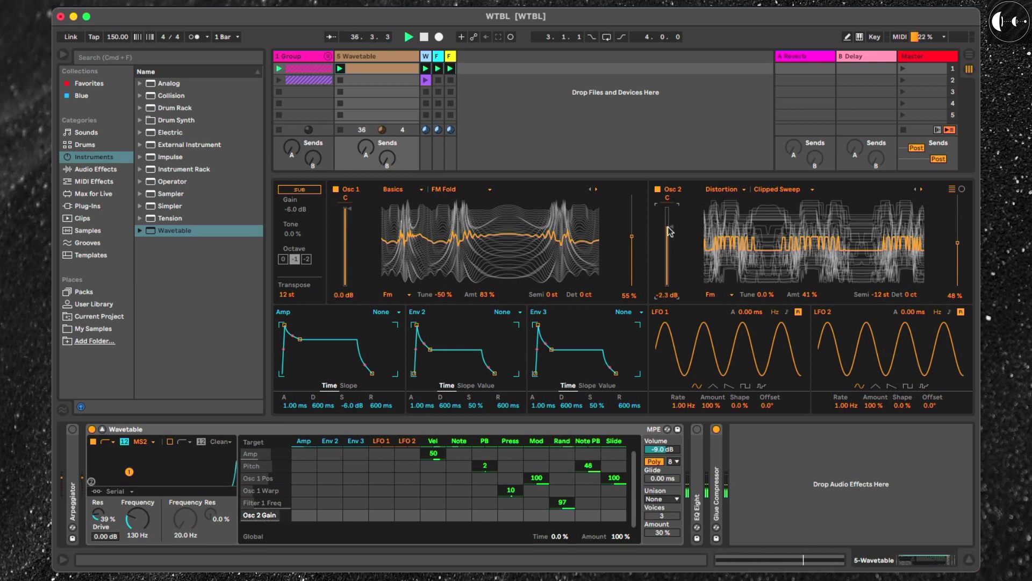
{"action": "double_click", "coordinate": [80, 446]}
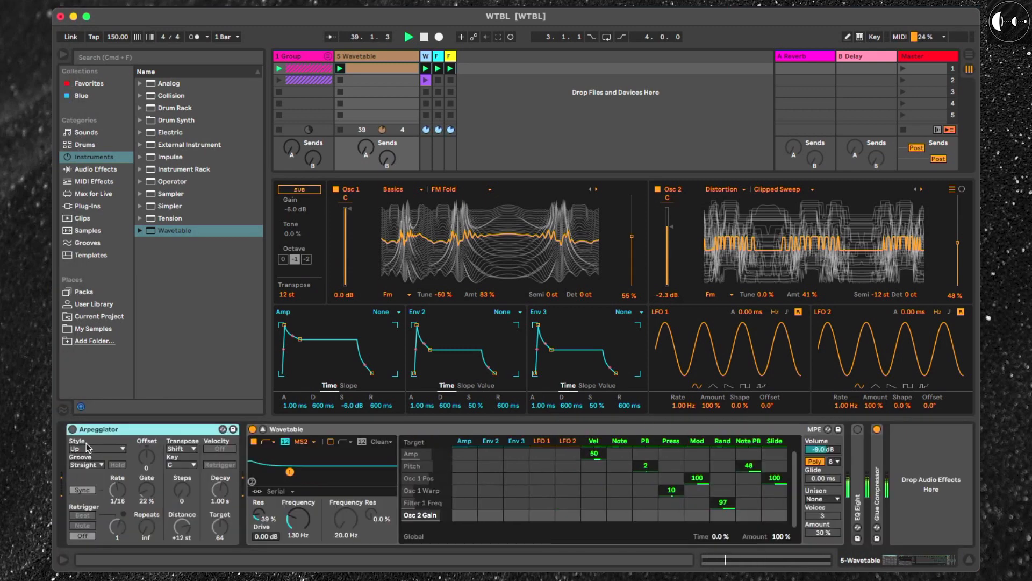
{"action": "left_click", "coordinate": [72, 429]}
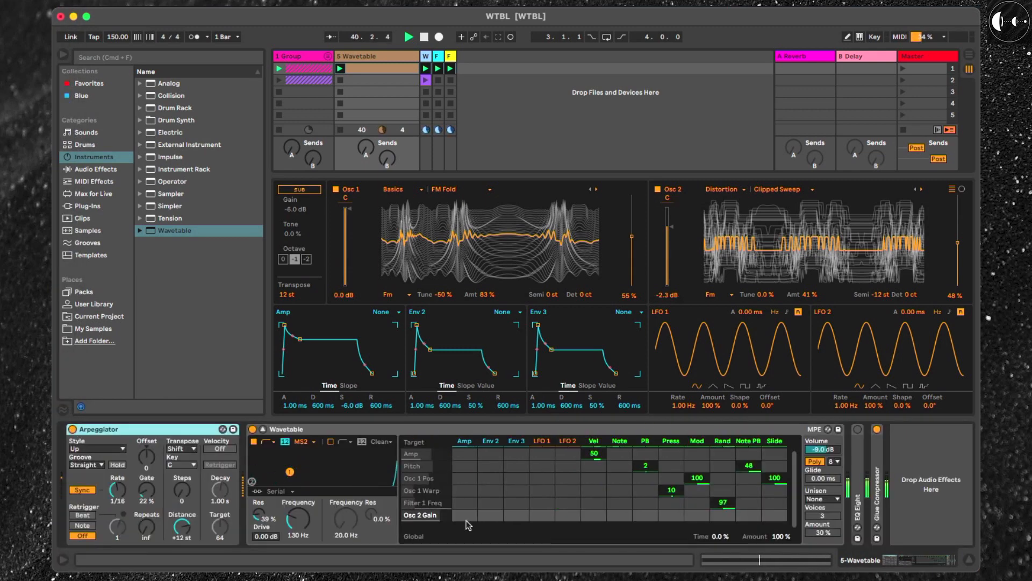
- Set the Filter 1 frequency to 171 Hz and its random modulation to 100
{"action": "left_click", "coordinate": [310, 524]}
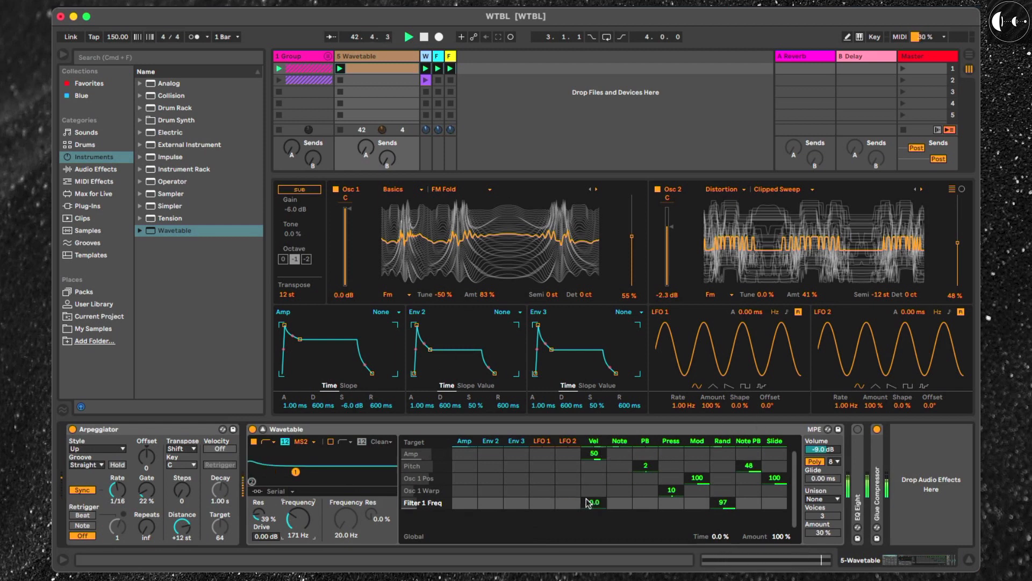
{"action": "left_click", "coordinate": [780, 537]}
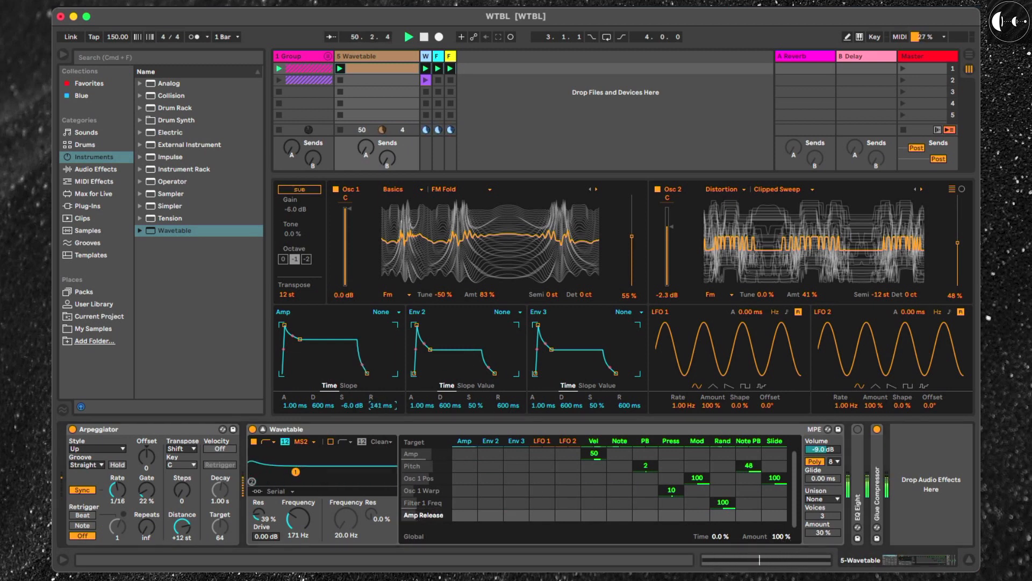
- Set the Amp envelope's sustain to 0.0 dB and release to 79.6 ms, with random modulation of 58 on the release only
{"action": "left_click_drag", "start_coordinate": [382, 405], "coordinate": [349, 390]}
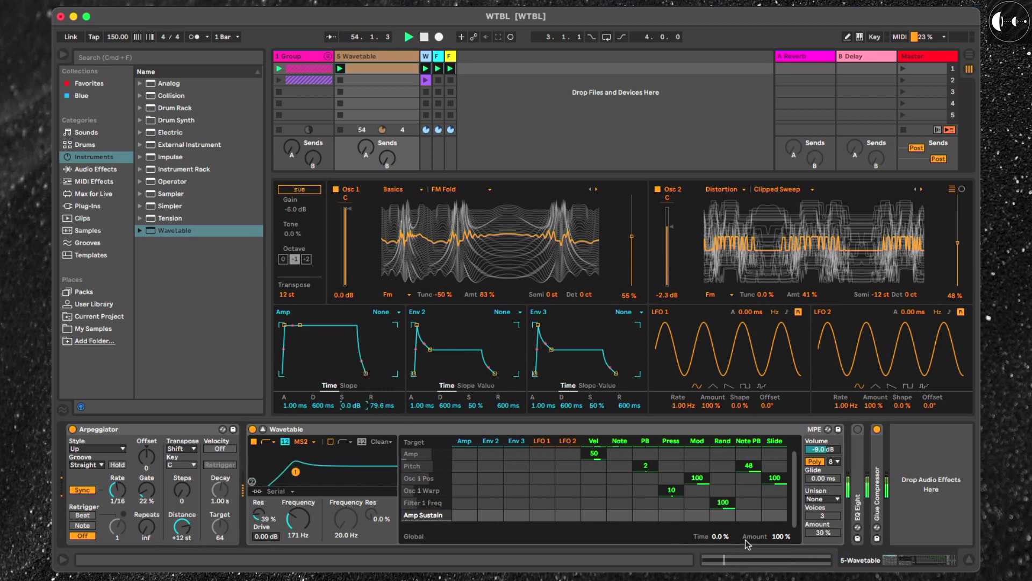
{"action": "left_click", "coordinate": [721, 515]}
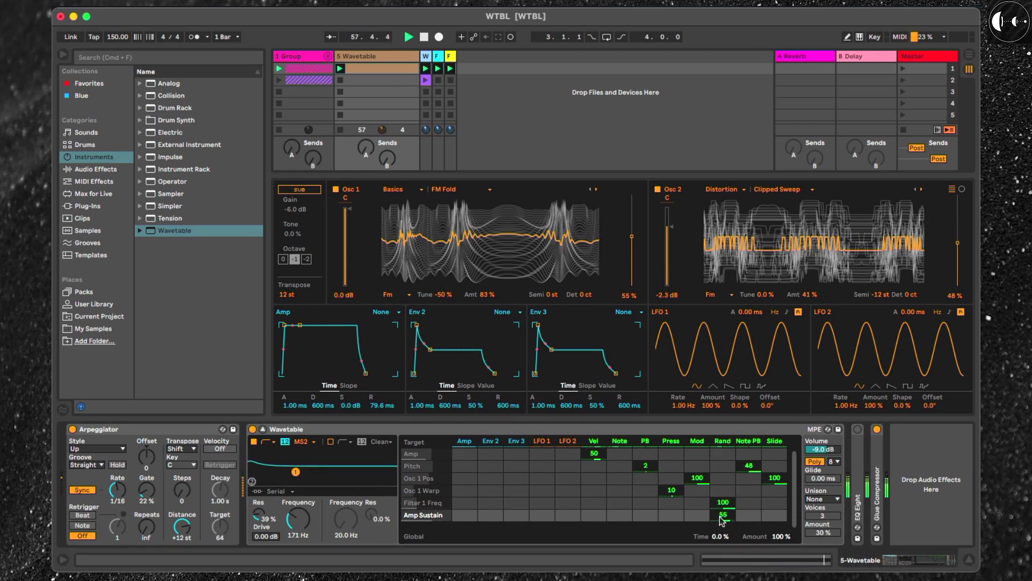
{"action": "key", "text": "Delete"}
{"action": "left_click", "coordinate": [374, 405]}
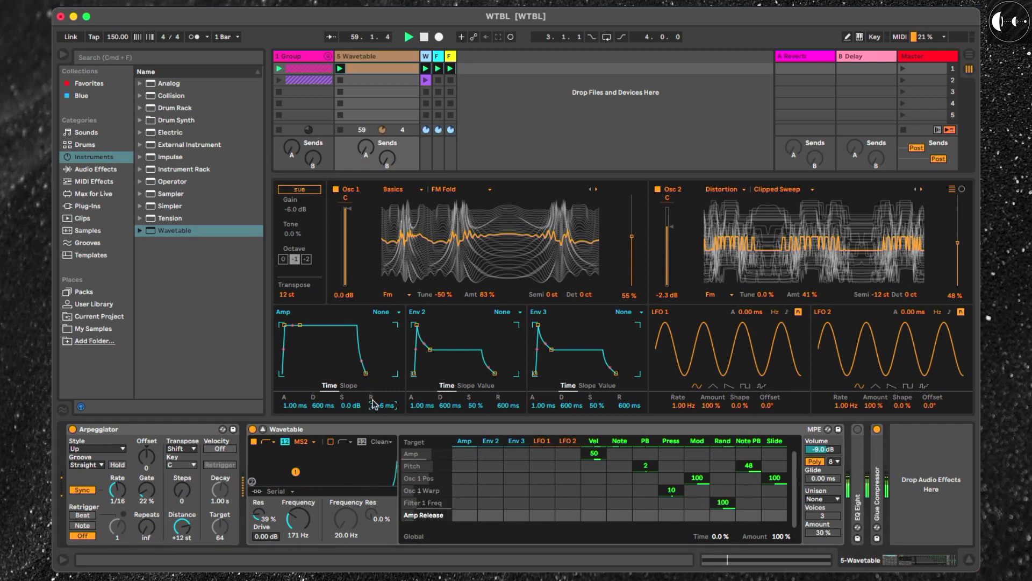
{"action": "left_click", "coordinate": [732, 516]}
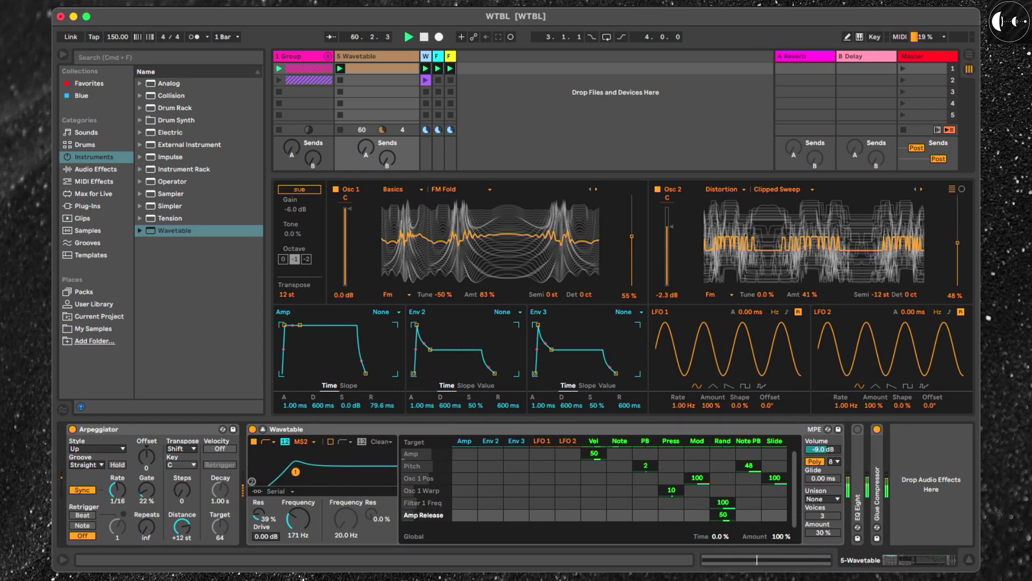
- Set the unison mode to Random Note with an amount of 0.0 % and raise the Wavetable track's delay send
{"action": "left_click", "coordinate": [828, 499]}
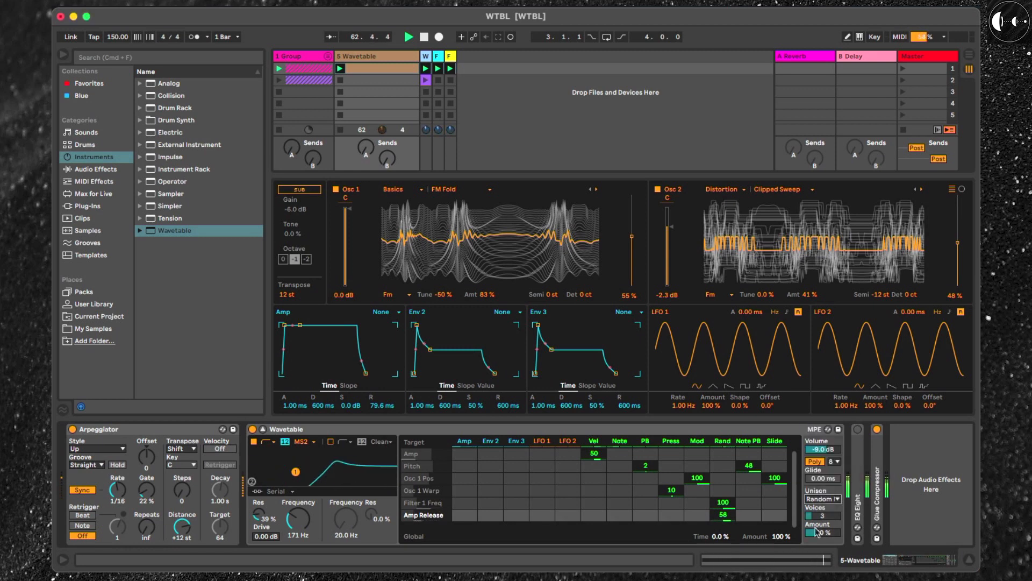
{"action": "left_click", "coordinate": [827, 496]}
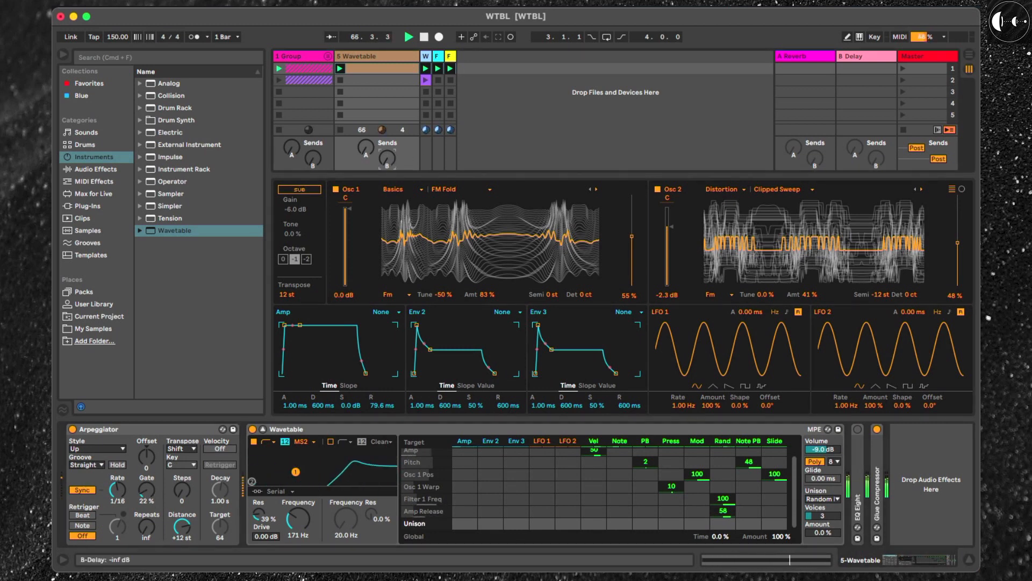
{"action": "left_click_drag", "start_coordinate": [388, 158], "coordinate": [387, 142]}
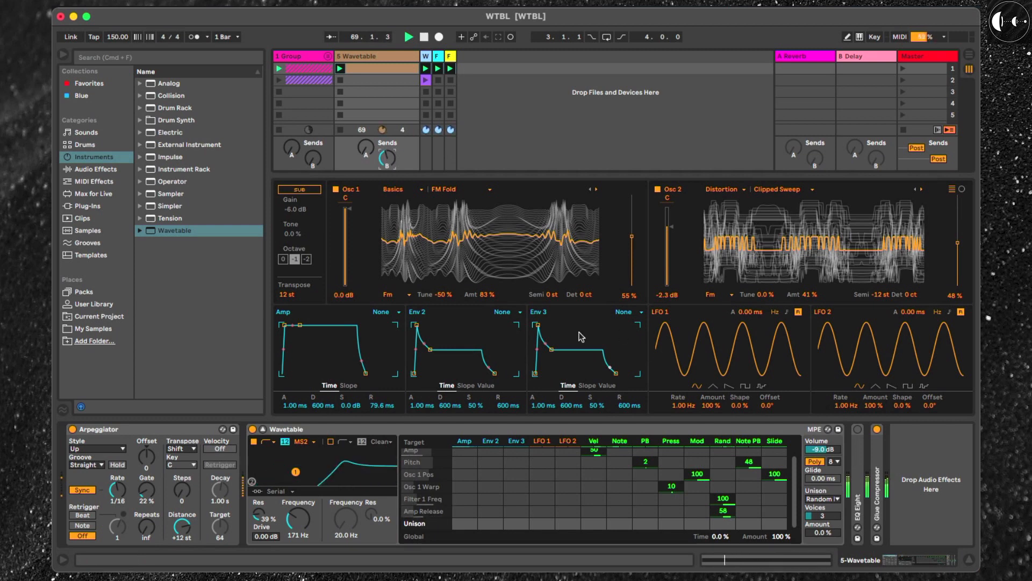
- Set the Osc 1 wavetable position to 63 % and sync LFO 1 to the tempo at a rate of 1/16
{"action": "left_click_drag", "start_coordinate": [631, 234], "coordinate": [632, 228]}
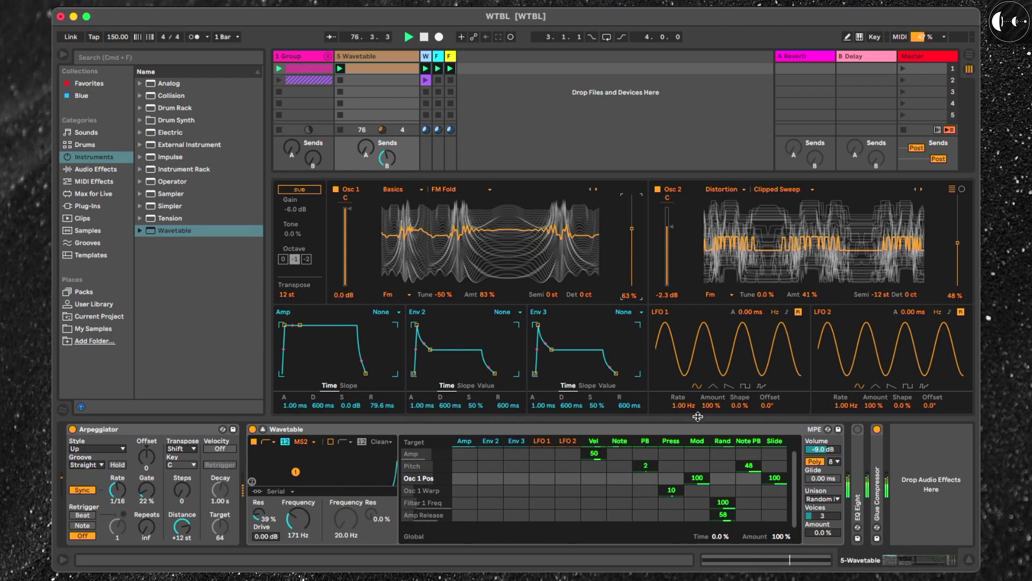
{"action": "left_click", "coordinate": [787, 312]}
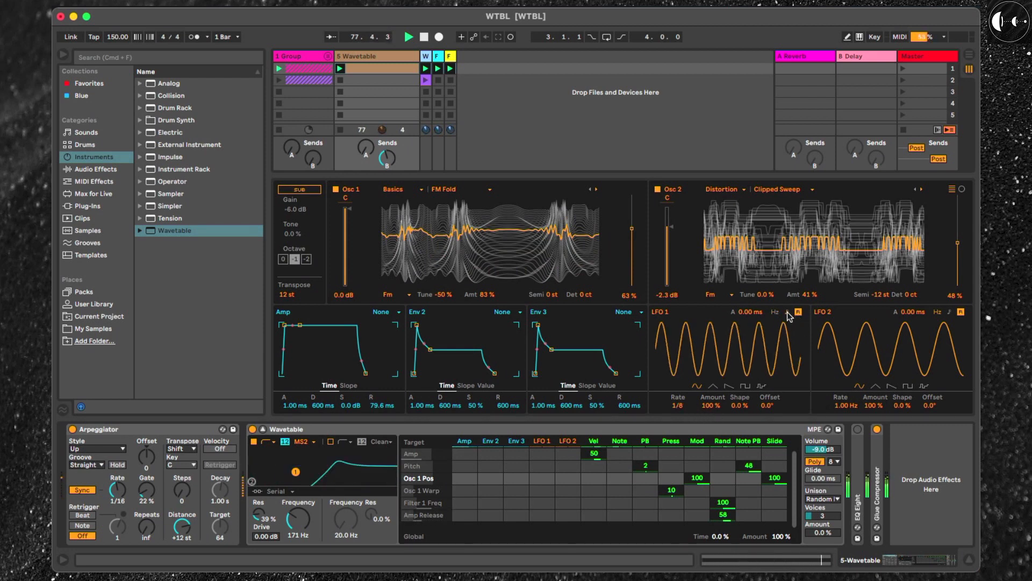
{"action": "left_click", "coordinate": [676, 405]}
{"action": "left_click_drag", "start_coordinate": [678, 405], "coordinate": [678, 391]}
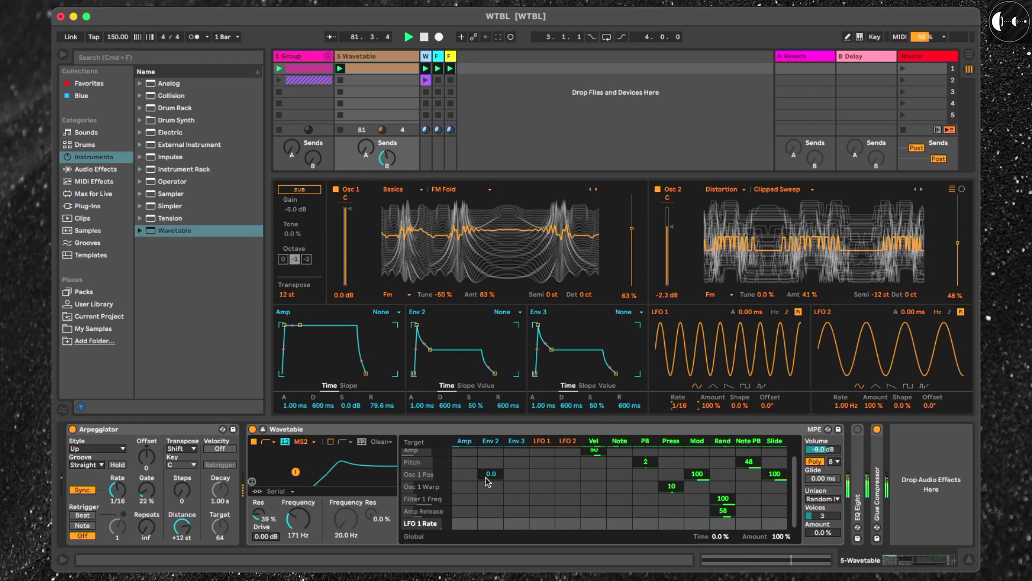
- Set the Osc 1 position to 58 % and modulate it by 27 with LFO 1 at a rate of 1/8
{"action": "left_click_drag", "start_coordinate": [628, 295], "coordinate": [628, 300]}
{"action": "left_click_drag", "start_coordinate": [631, 232], "coordinate": [632, 234]}
{"action": "left_click_drag", "start_coordinate": [543, 480], "coordinate": [543, 468]}
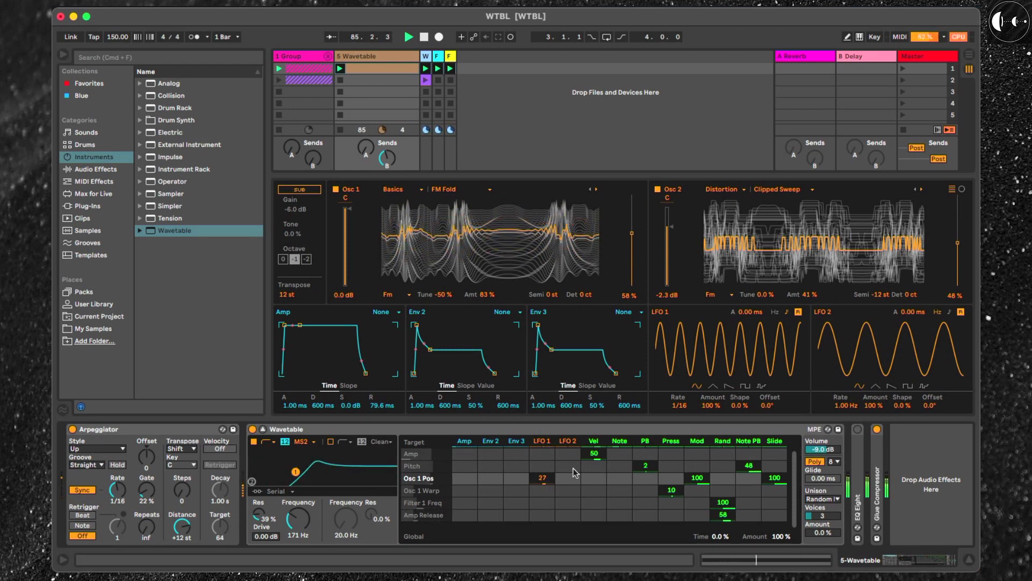
{"action": "left_click_drag", "start_coordinate": [678, 406], "coordinate": [678, 398]}
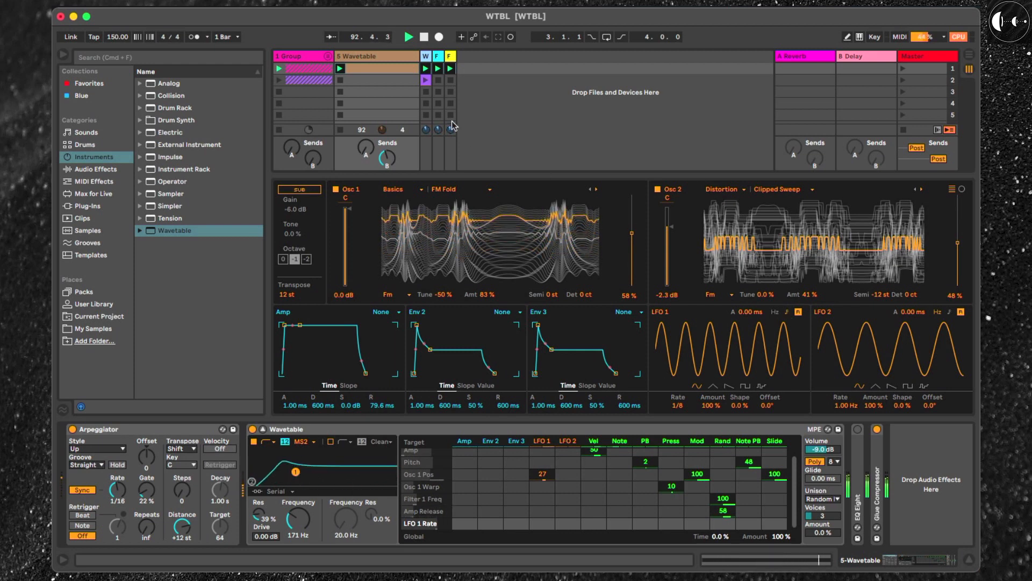
- Lower the Filter 1 frequency to 83.6 Hz and reduce the random modulation to 64 on filter frequency and 25 on Amp release
{"action": "left_click_drag", "start_coordinate": [299, 516], "coordinate": [299, 531]}
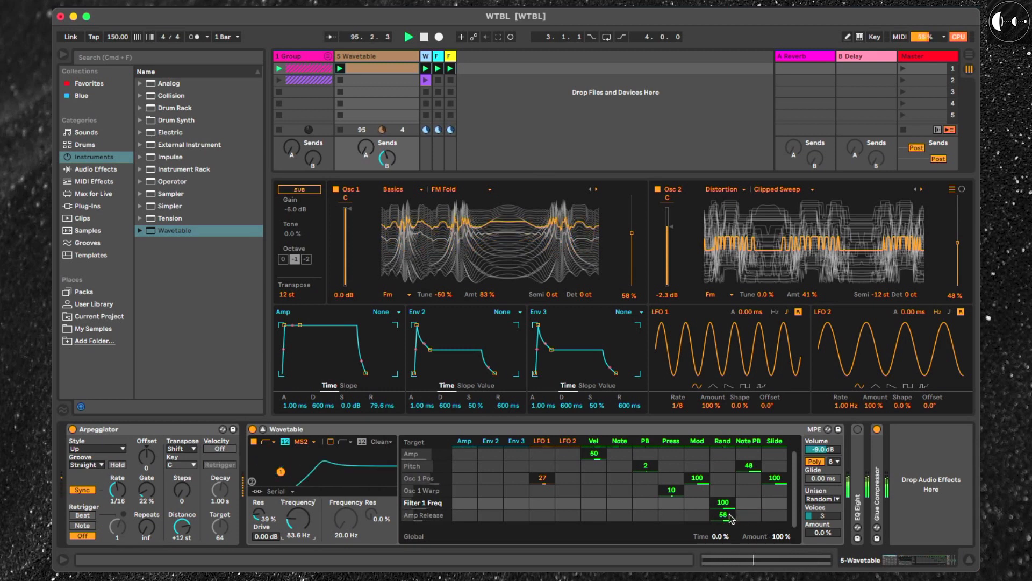
{"action": "mouse_move", "coordinate": [724, 504]}
{"action": "left_mouse_down"}
{"action": "mouse_move", "coordinate": [725, 575]}
{"action": "mouse_move", "coordinate": [723, 501]}
{"action": "left_mouse_up"}
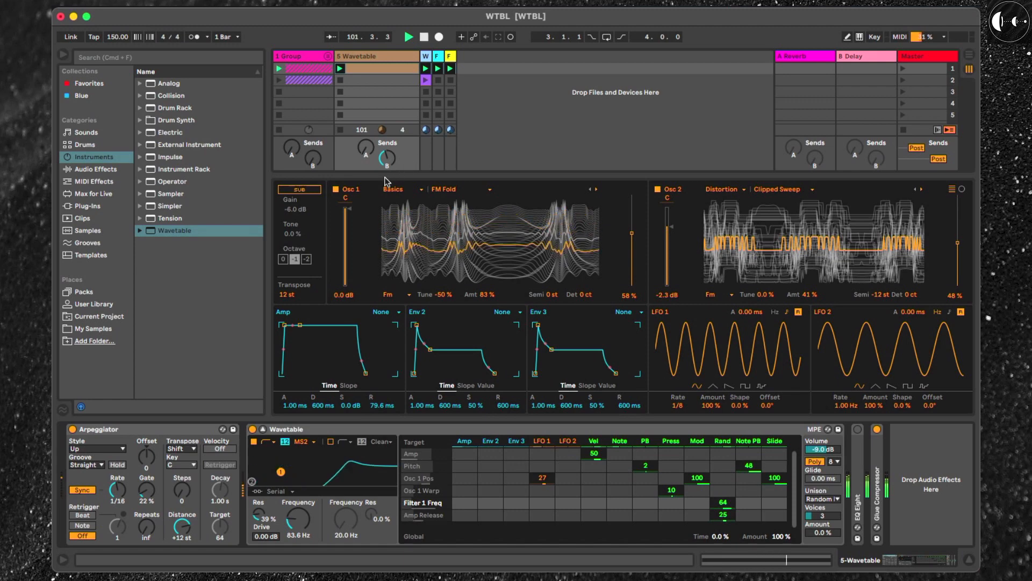
- Show the full mixer without the browser, reactivate the group track and turn the Wavetable track's delay send fully down
{"action": "key", "text": "super+alt+l"}
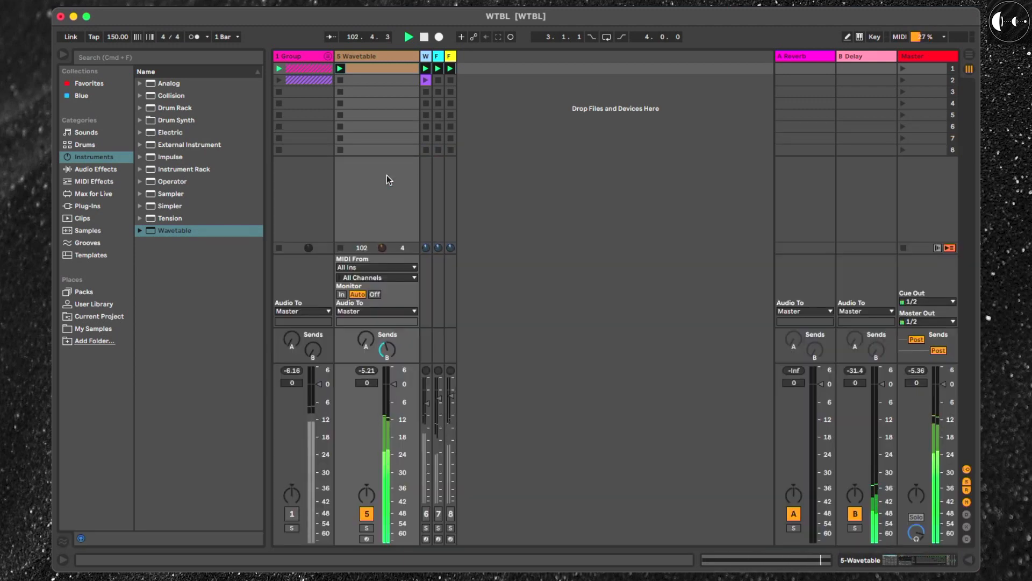
{"action": "key", "text": "super+alt+b"}
{"action": "left_click", "coordinate": [92, 514]}
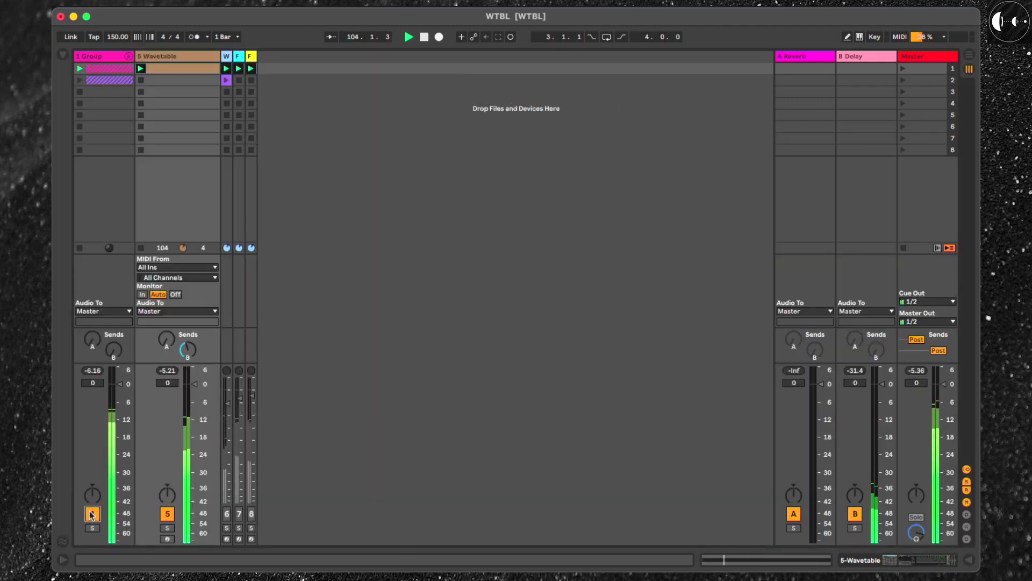
{"action": "left_click_drag", "start_coordinate": [192, 356], "coordinate": [193, 410]}
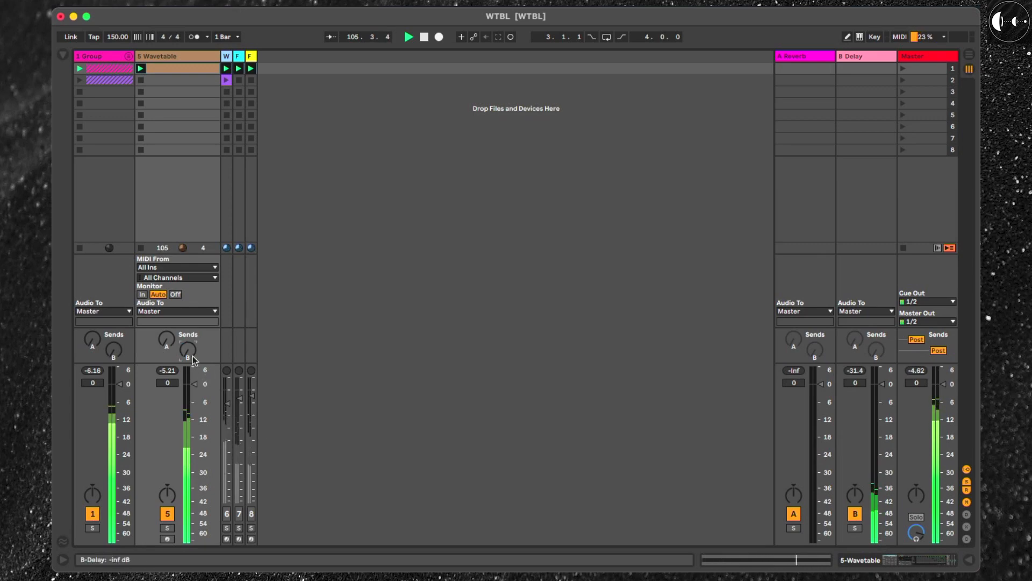
- Reopen the Wavetable track's devices and set the Arpeggiator gate to 1 %
{"action": "left_click", "coordinate": [173, 57]}
{"action": "double_click", "coordinate": [174, 56]}
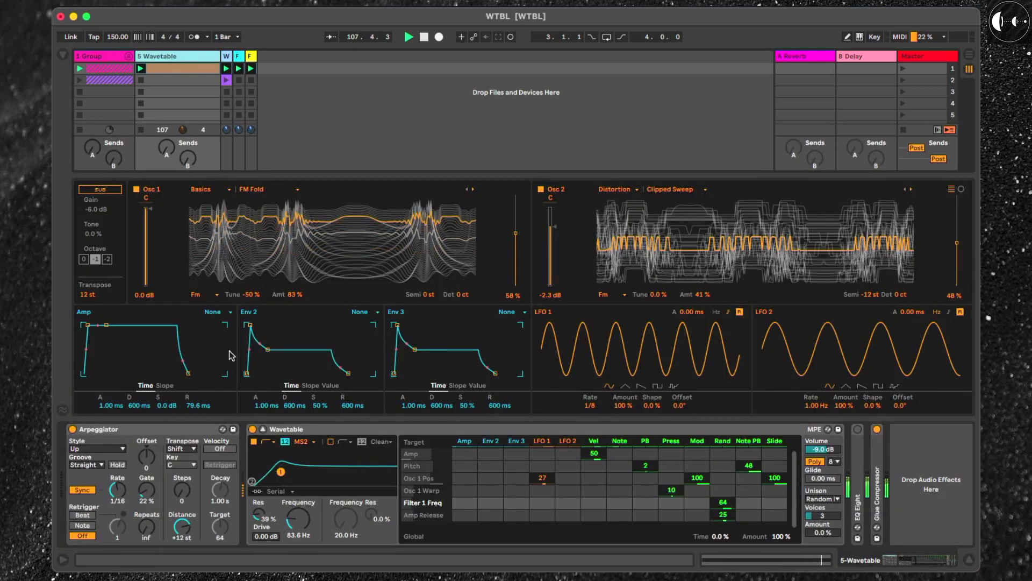
{"action": "left_click_drag", "start_coordinate": [147, 490], "coordinate": [146, 511]}
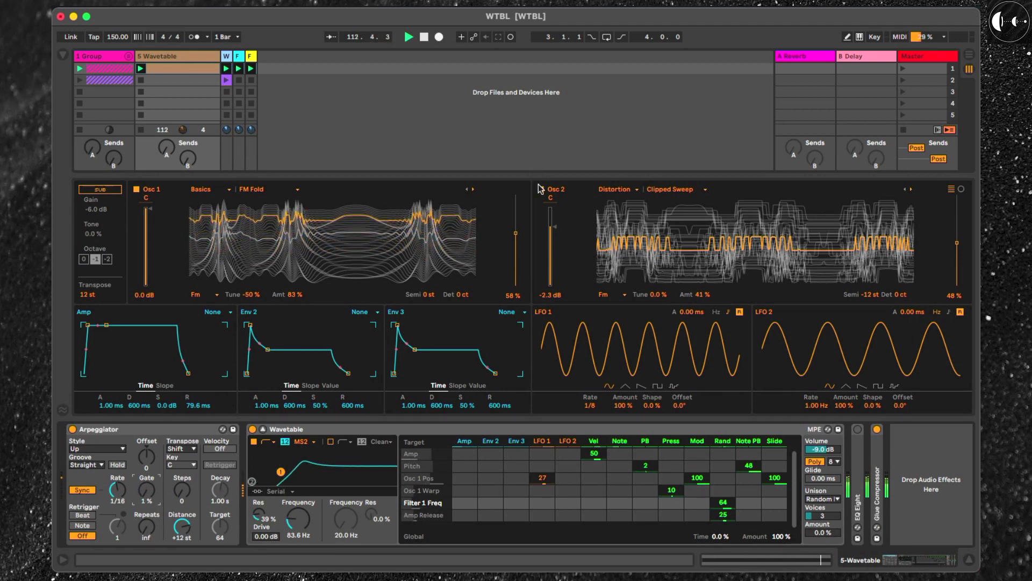
- With Osc 1 switched off, set the Osc 2 gain to 0.0 dB and its wavetable position to 57 %
{"action": "left_click", "coordinate": [136, 189]}
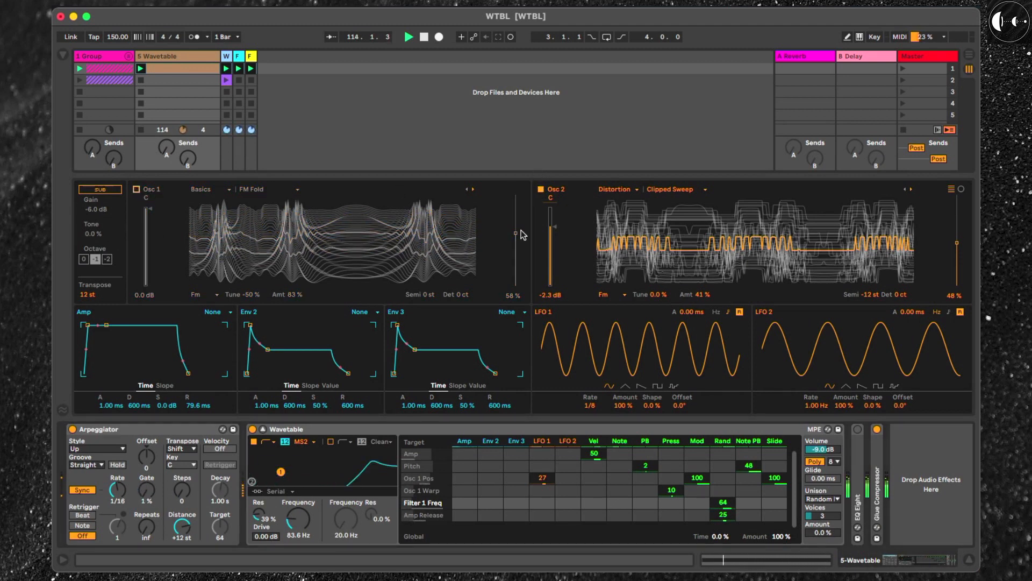
{"action": "left_click_drag", "start_coordinate": [550, 227], "coordinate": [550, 220]}
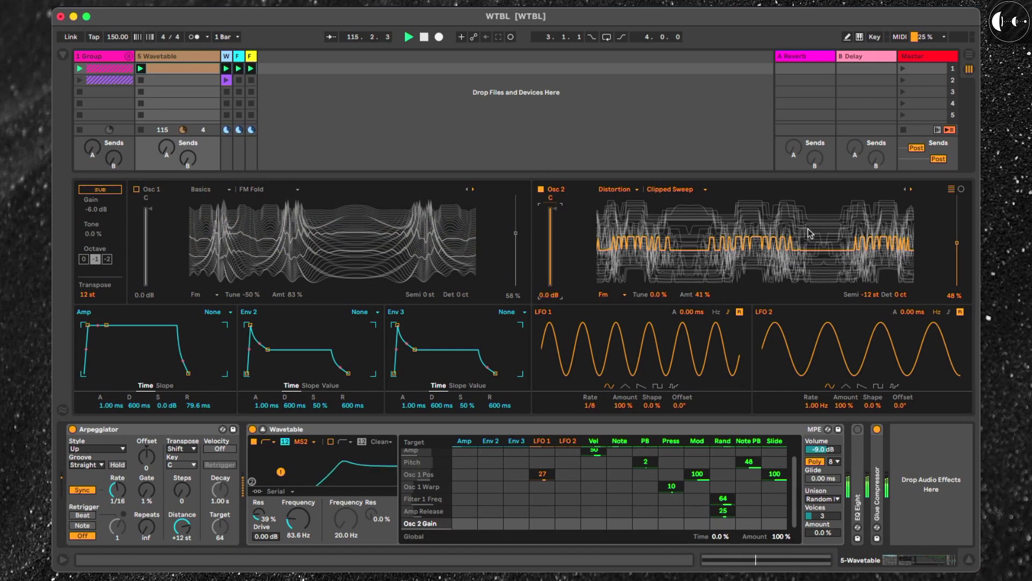
{"action": "mouse_move", "coordinate": [964, 249]}
{"action": "left_mouse_down"}
{"action": "mouse_move", "coordinate": [964, 264]}
{"action": "mouse_move", "coordinate": [957, 212]}
{"action": "mouse_move", "coordinate": [957, 234]}
{"action": "left_mouse_up"}
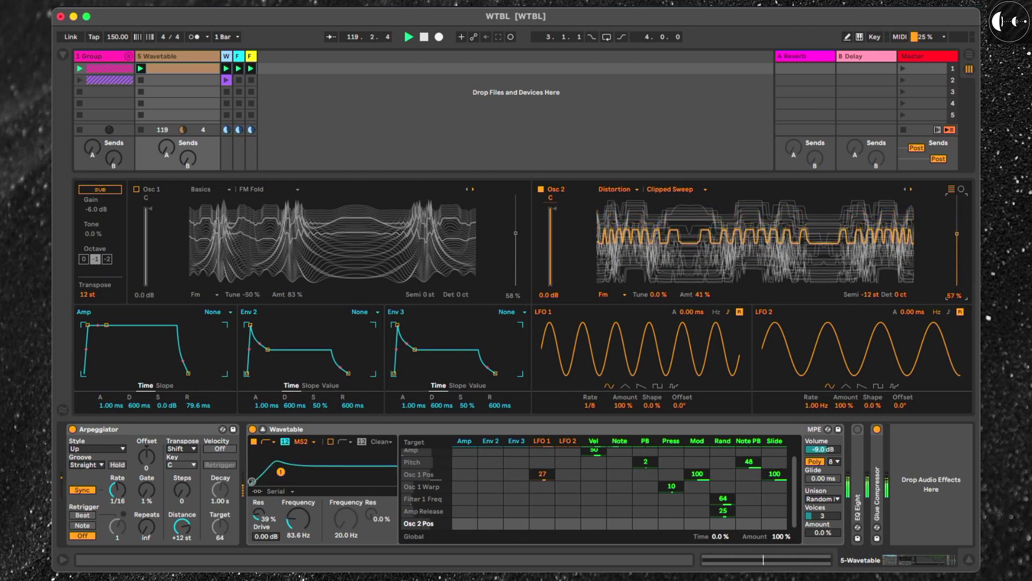
- Play Osc 1 alone with Osc 2 switched off, and remove the LFO 1 modulation from the Osc 1 position
{"action": "left_click", "coordinate": [541, 190]}
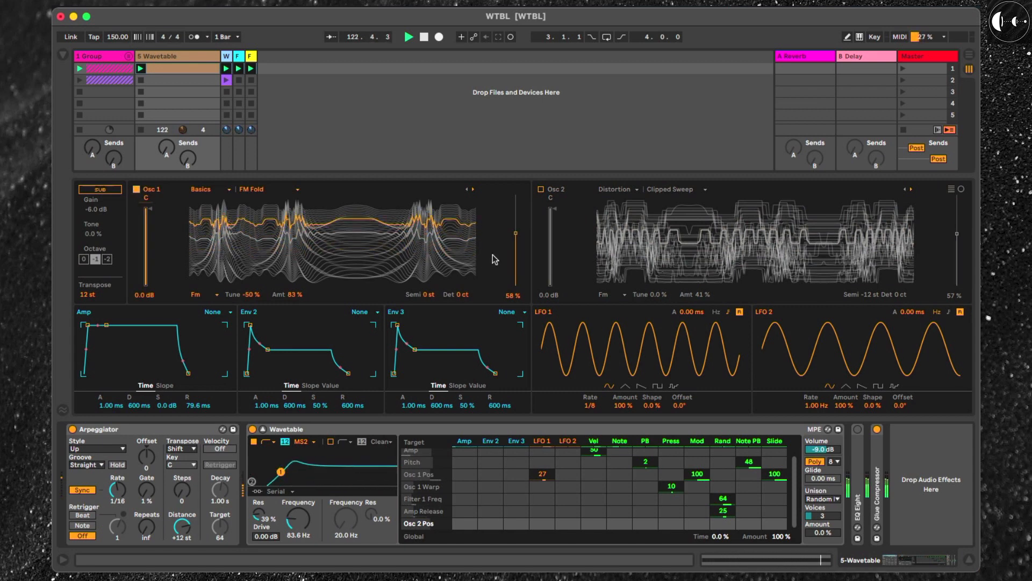
{"action": "left_click", "coordinate": [542, 475]}
{"action": "key", "text": "Delete"}
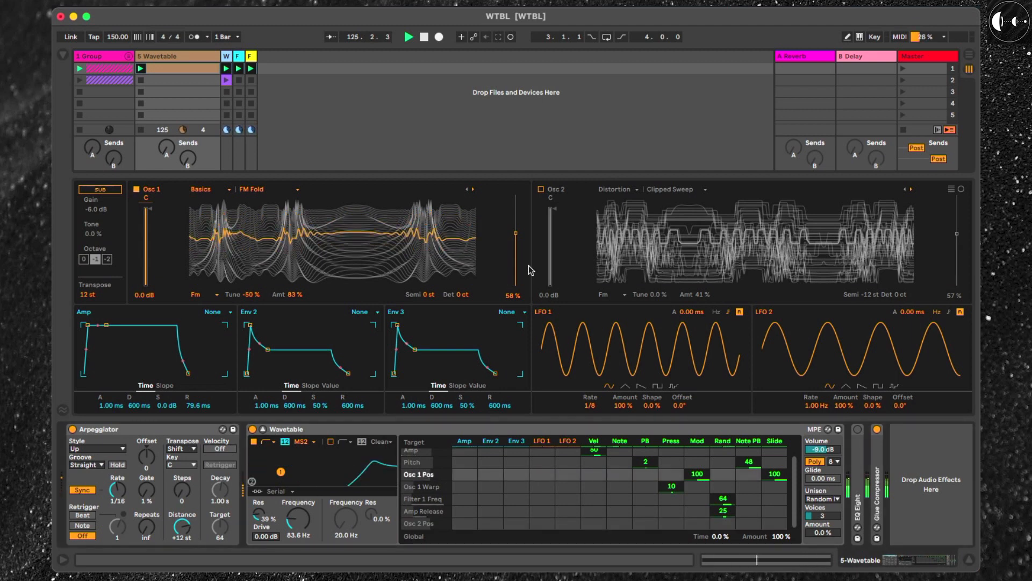
- Re-enable Osc 2 and lower its gain to -2.8 dB
{"action": "left_click", "coordinate": [541, 188]}
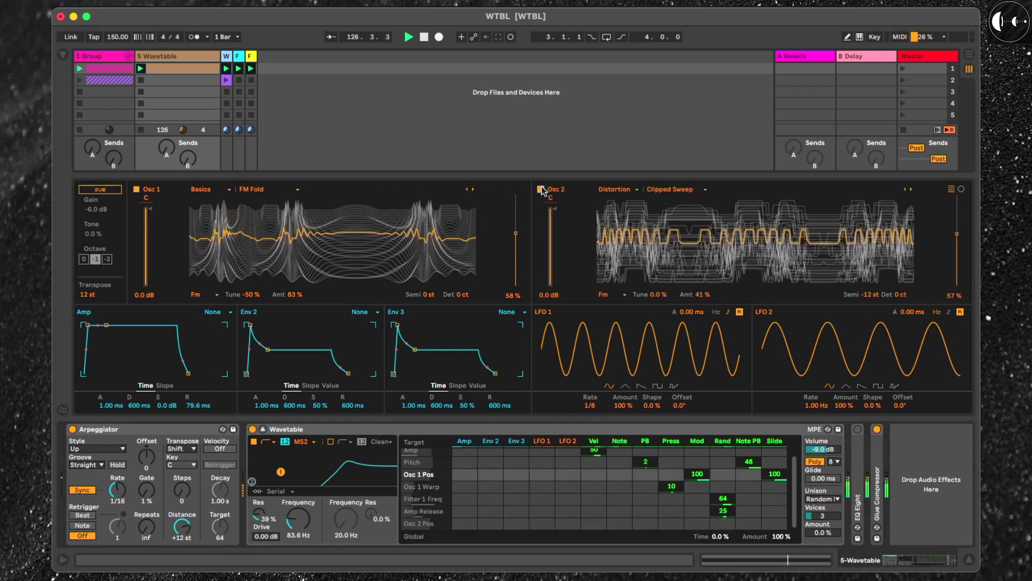
{"action": "left_click_drag", "start_coordinate": [550, 209], "coordinate": [550, 222]}
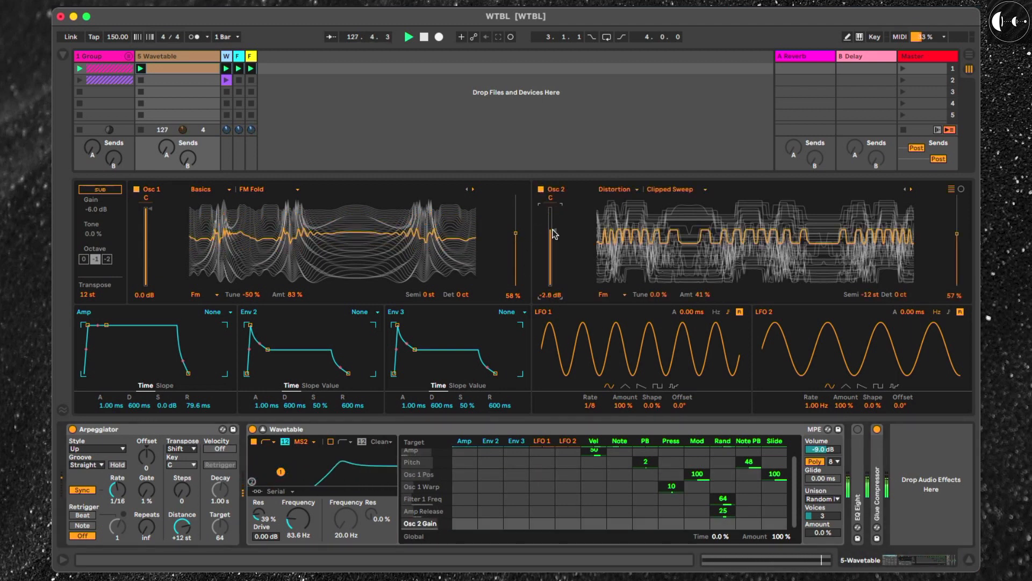
- Try Position Spread unison with the amount at 100 %, and switch the unison mode to Noise
{"action": "left_click", "coordinate": [833, 498]}
{"action": "left_click", "coordinate": [820, 480]}
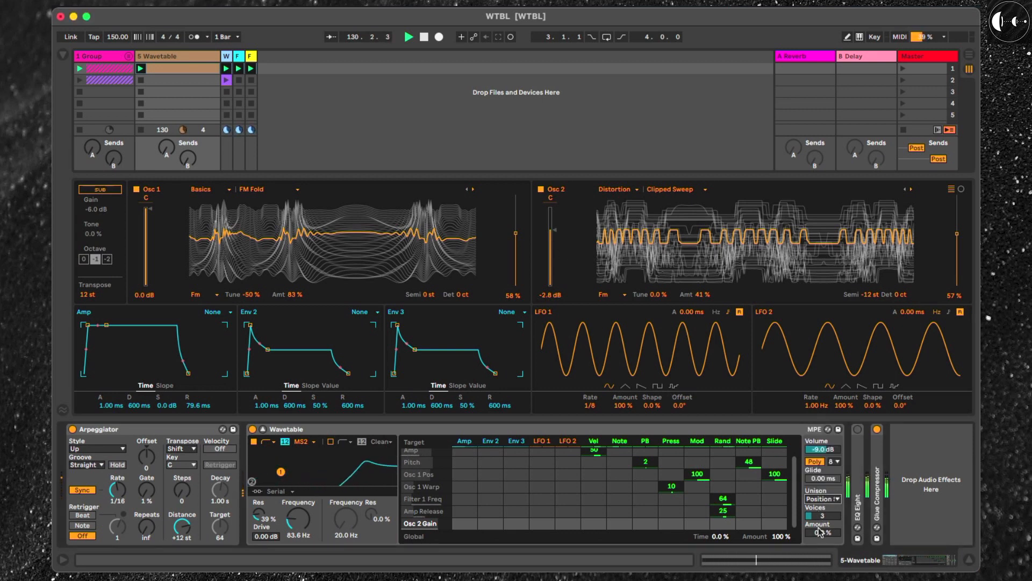
{"action": "left_click_drag", "start_coordinate": [819, 532], "coordinate": [819, 506]}
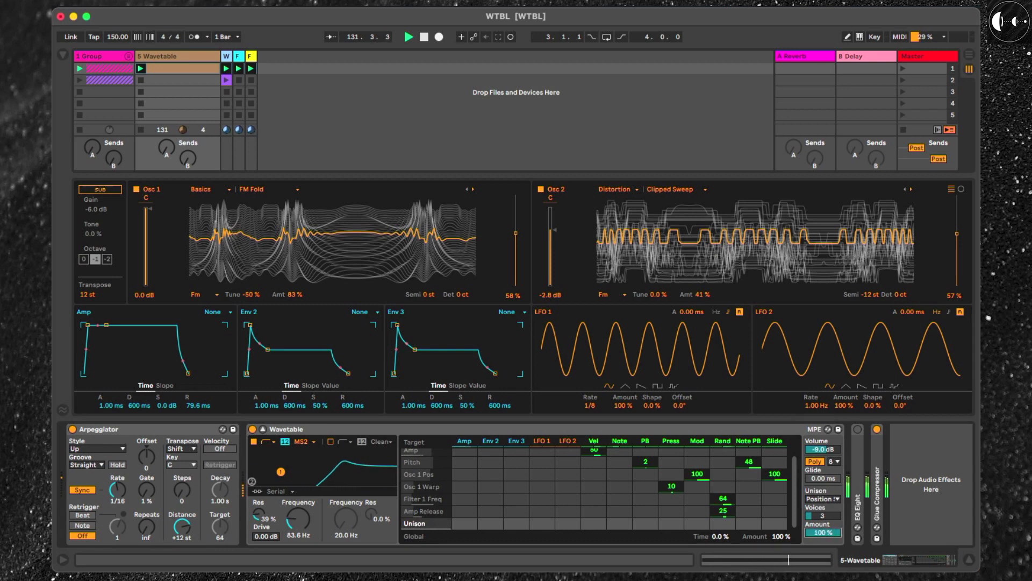
{"action": "left_click", "coordinate": [820, 497]}
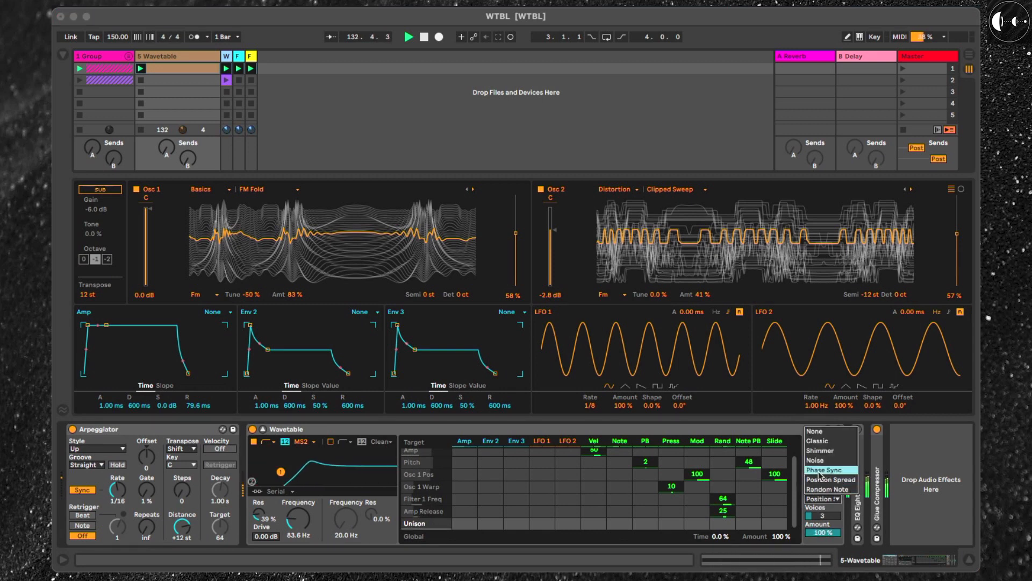
{"action": "left_click", "coordinate": [820, 464]}
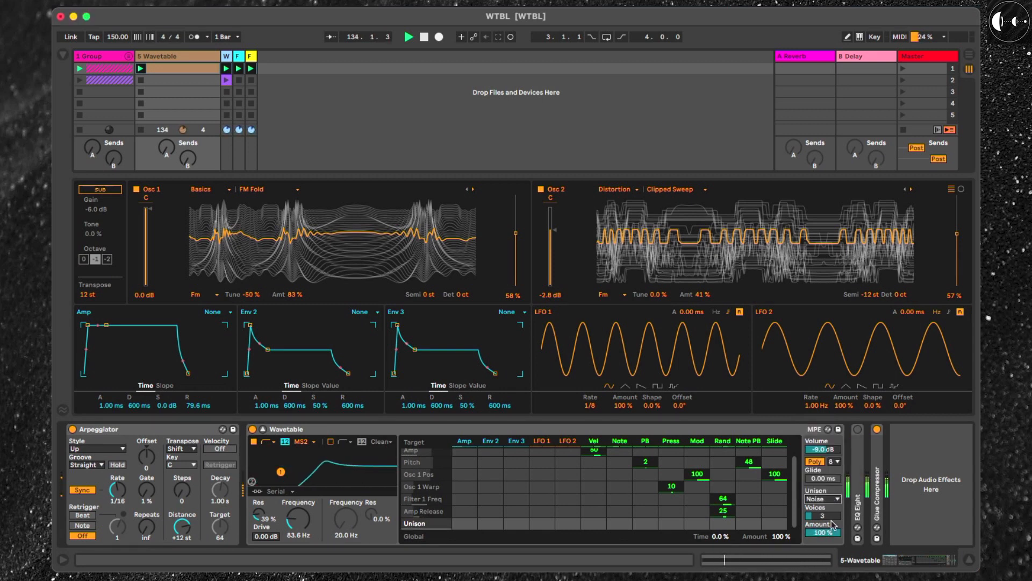
{"action": "left_click", "coordinate": [540, 485]}
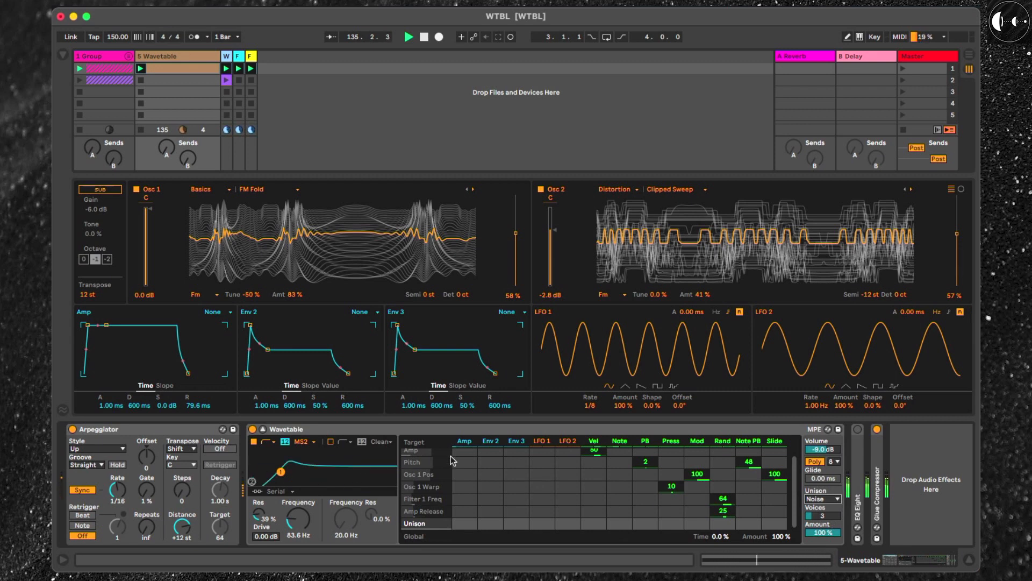
{"action": "left_click", "coordinate": [542, 461]}
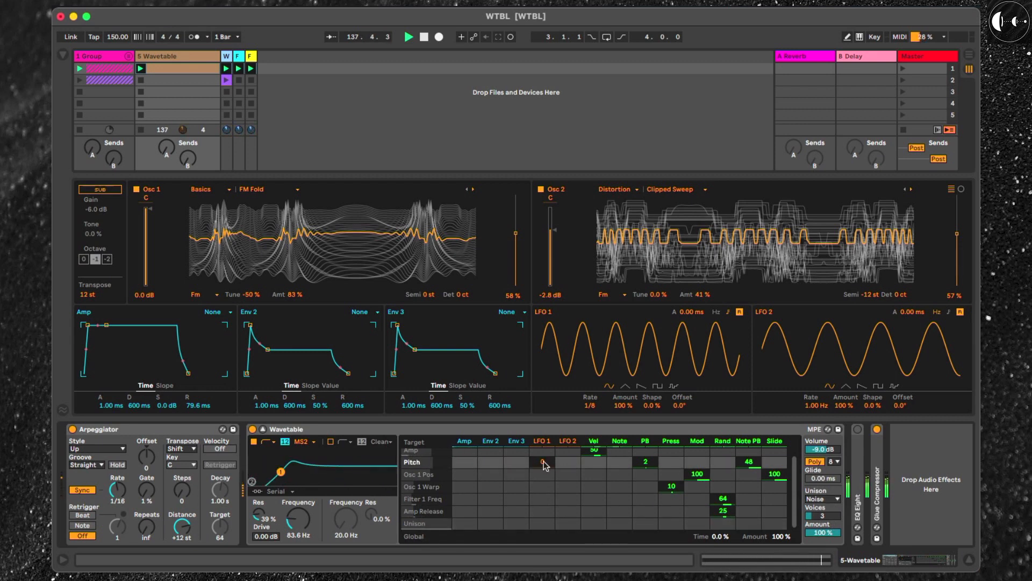
{"action": "left_click", "coordinate": [723, 463]}
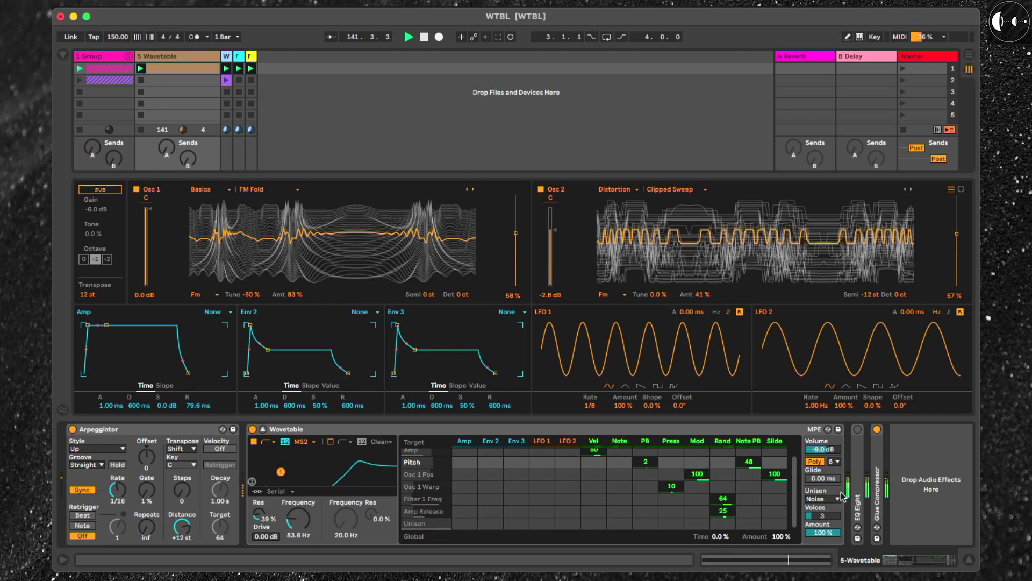
- Try the Shimmer unison mode on the Wavetable sound, and turn unison off
{"action": "left_click", "coordinate": [825, 499]}
{"action": "left_click", "coordinate": [822, 453]}
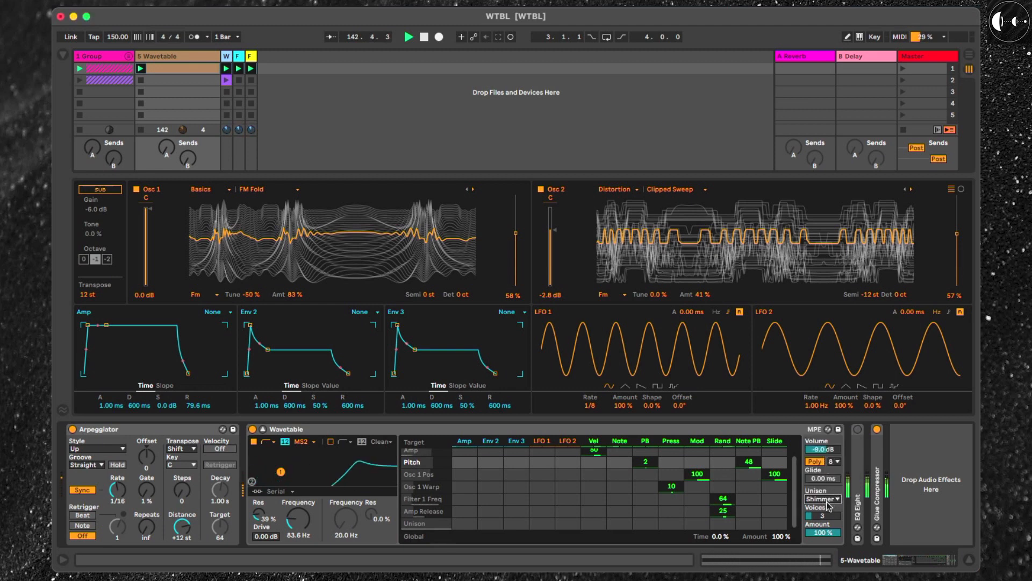
{"action": "left_click_drag", "start_coordinate": [822, 517], "coordinate": [821, 508]}
{"action": "left_click", "coordinate": [823, 499]}
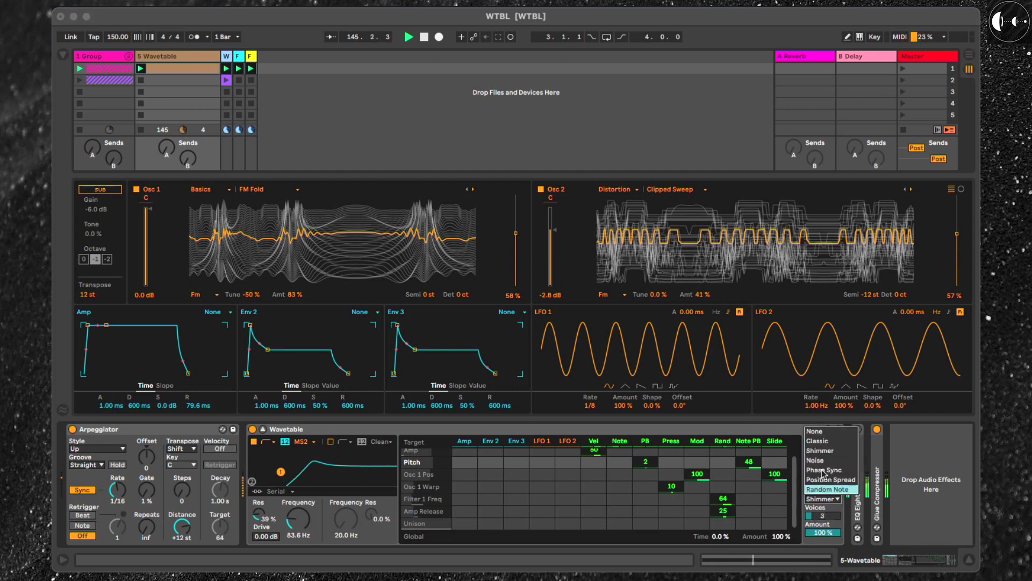
{"action": "left_click", "coordinate": [821, 434]}
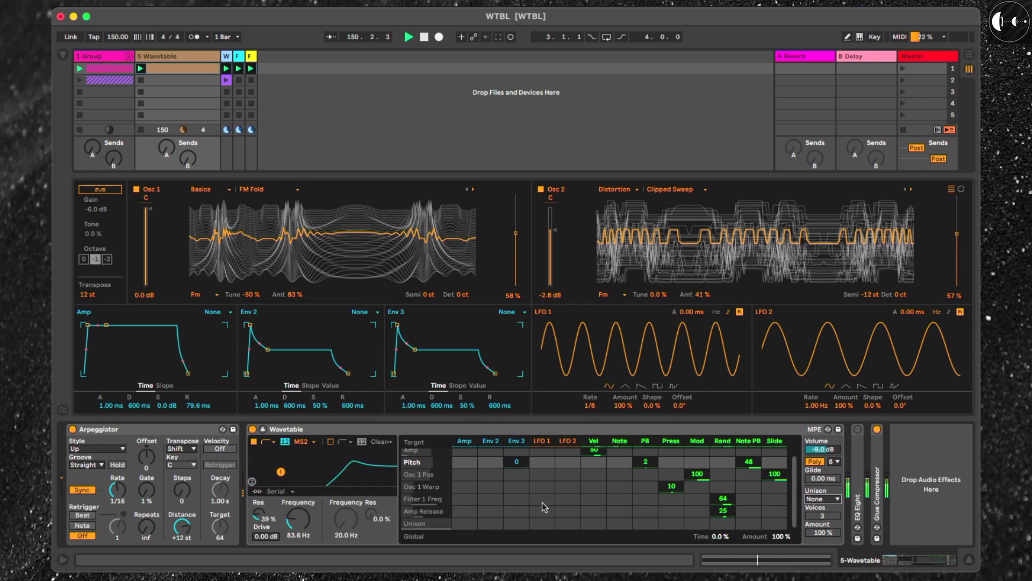
- Stop playback and set the unison mode to Random Note with the amount at 0.0 %
{"action": "left_click", "coordinate": [424, 36]}
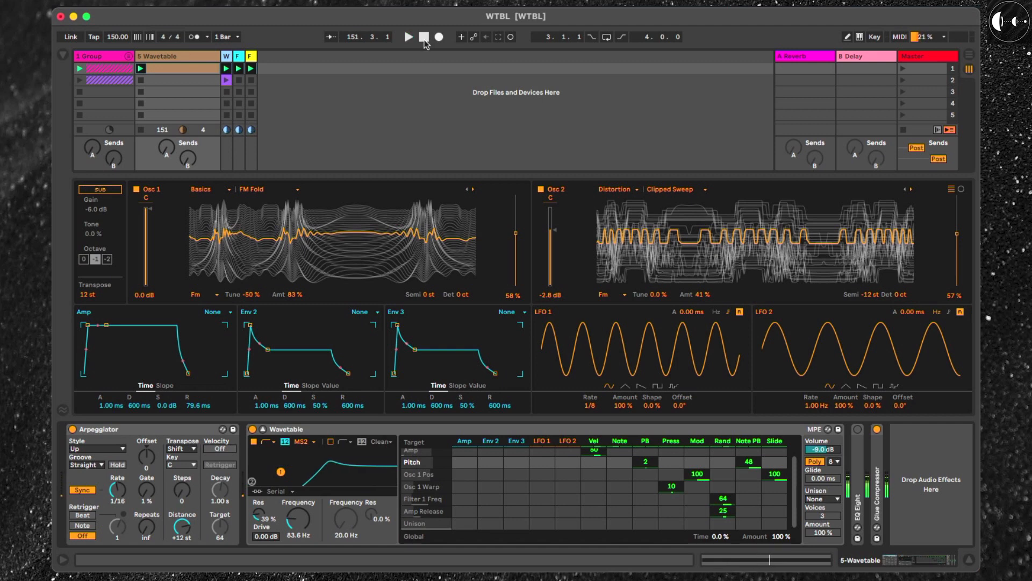
{"action": "left_click", "coordinate": [819, 499]}
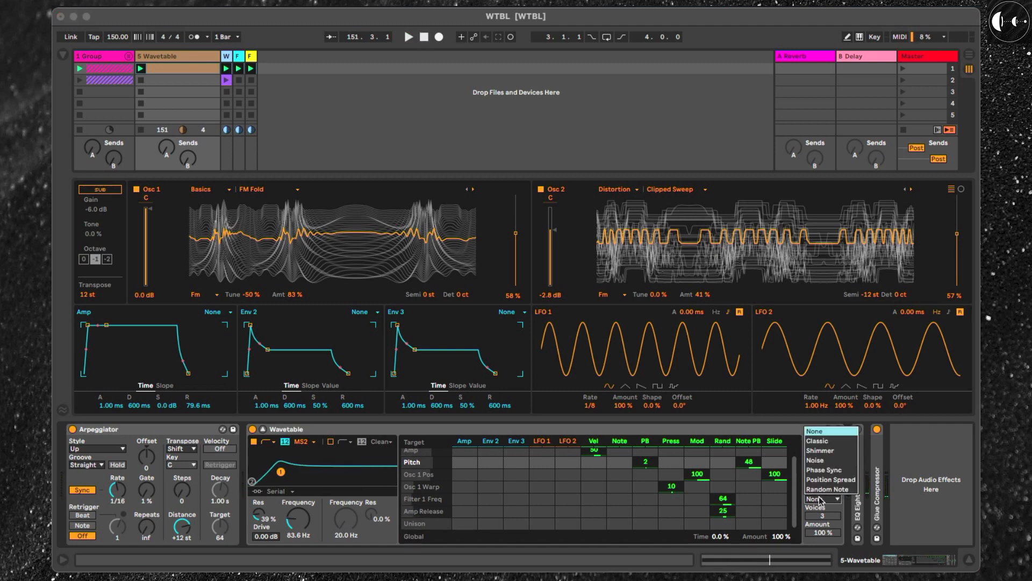
{"action": "left_click", "coordinate": [826, 489]}
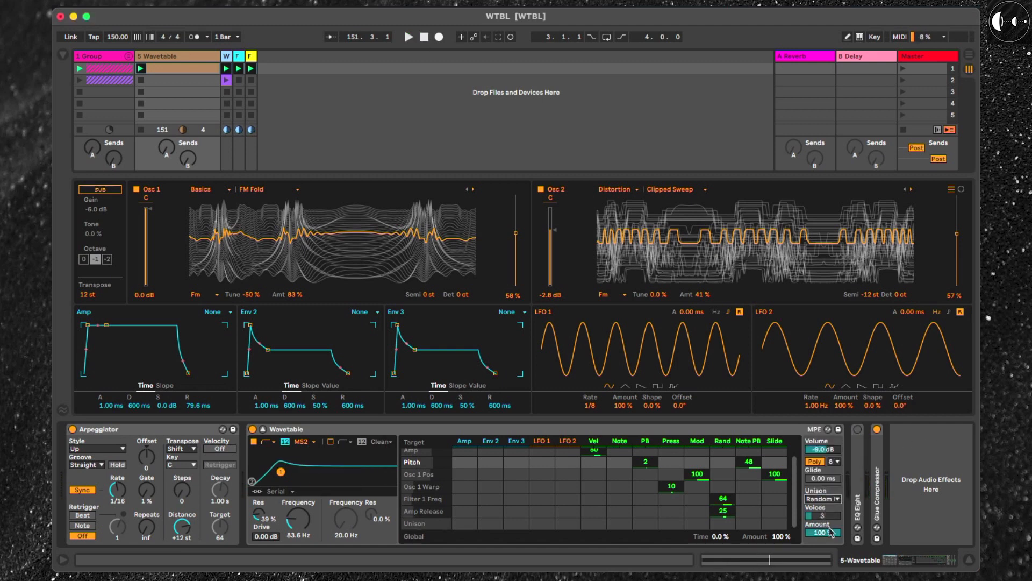
{"action": "left_click_drag", "start_coordinate": [832, 532], "coordinate": [827, 538]}
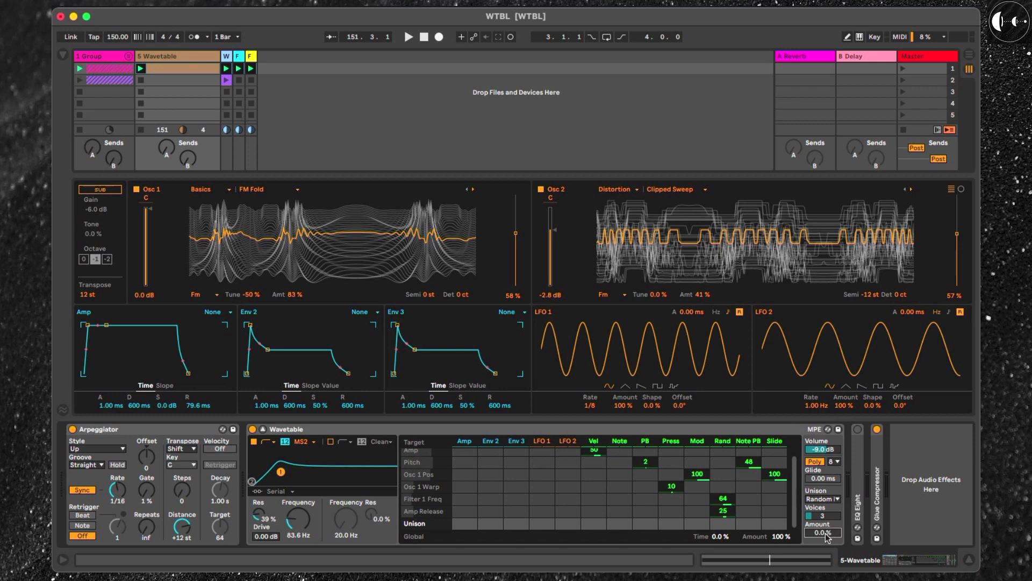
- Load the Bitten Filter wavetable from the Complex category into Osc 1
{"action": "left_click", "coordinate": [206, 193]}
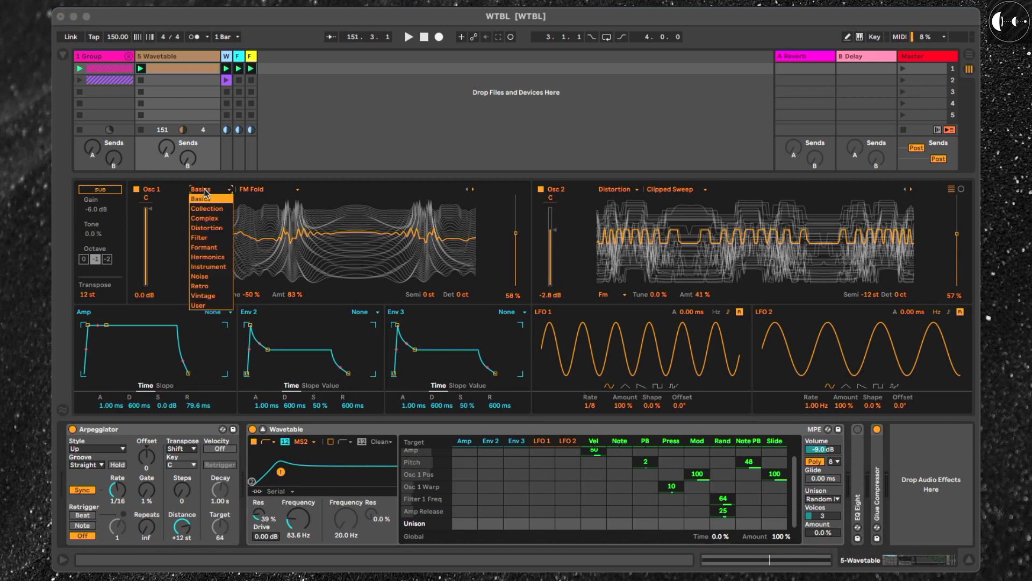
{"action": "left_click", "coordinate": [221, 219]}
{"action": "left_click", "coordinate": [278, 190]}
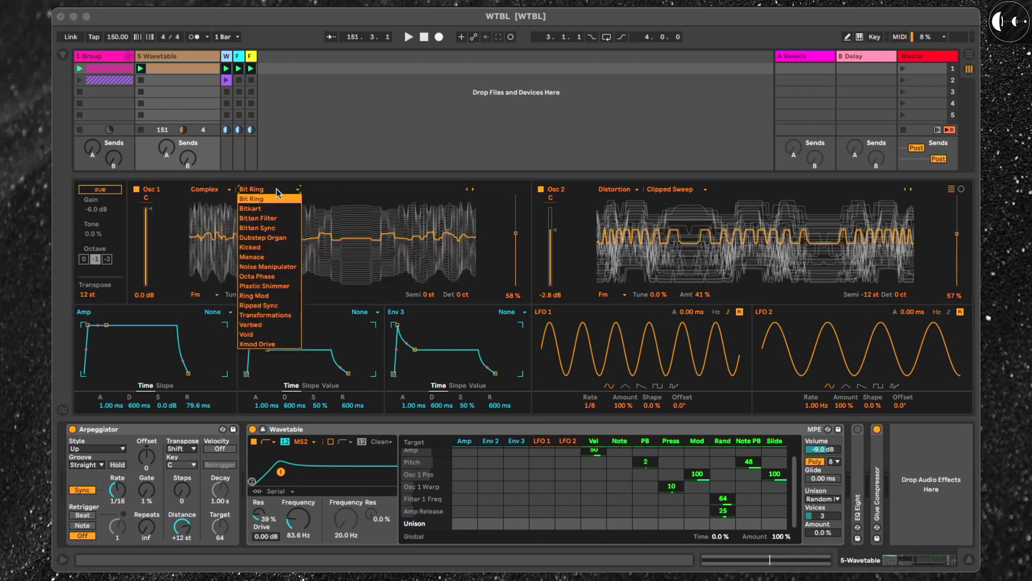
{"action": "left_click", "coordinate": [251, 219]}
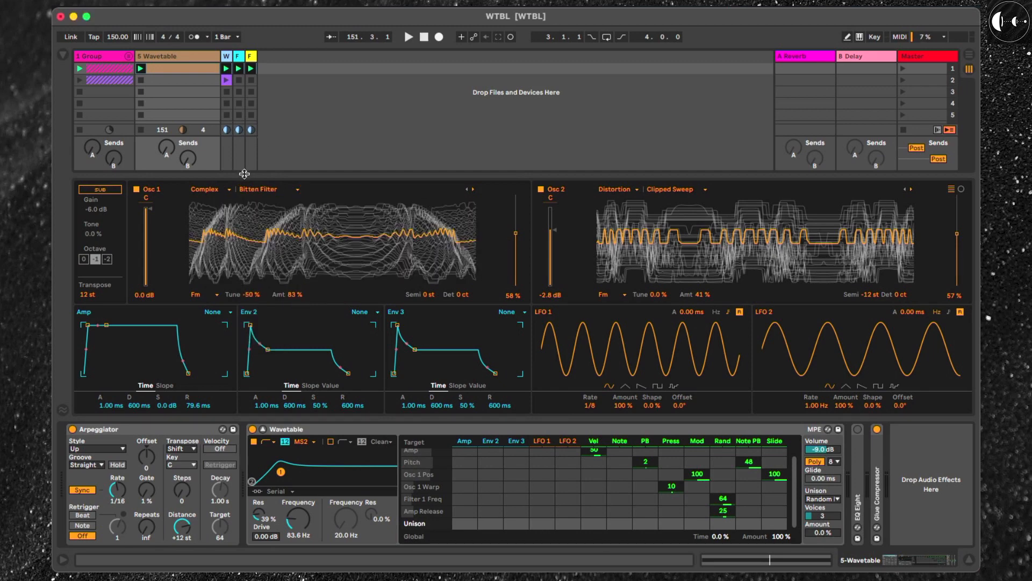
- With the beat playing, switch off Osc 2 in the expanded Wavetable view and set the Osc 1 wavetable position to 24 %
{"action": "left_click_drag", "start_coordinate": [244, 174], "coordinate": [244, 339]}
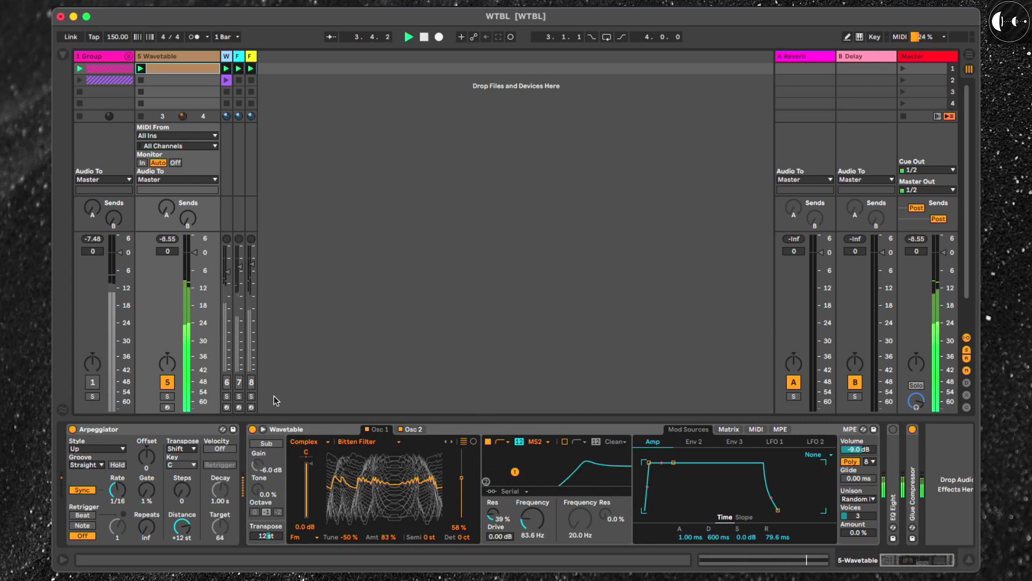
{"action": "left_click", "coordinate": [263, 429]}
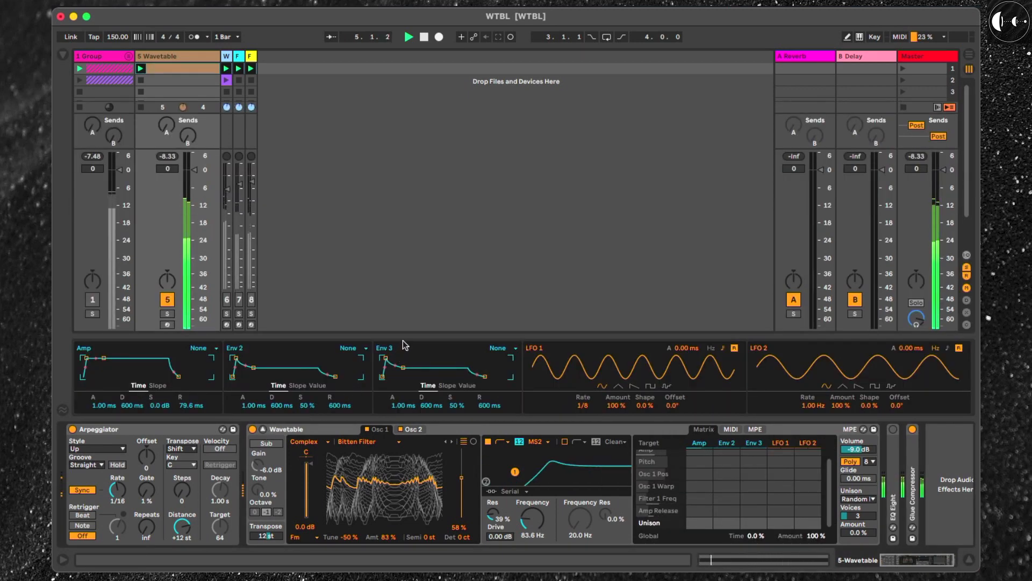
{"action": "left_click_drag", "start_coordinate": [409, 335], "coordinate": [406, 116]}
{"action": "left_click", "coordinate": [541, 131]}
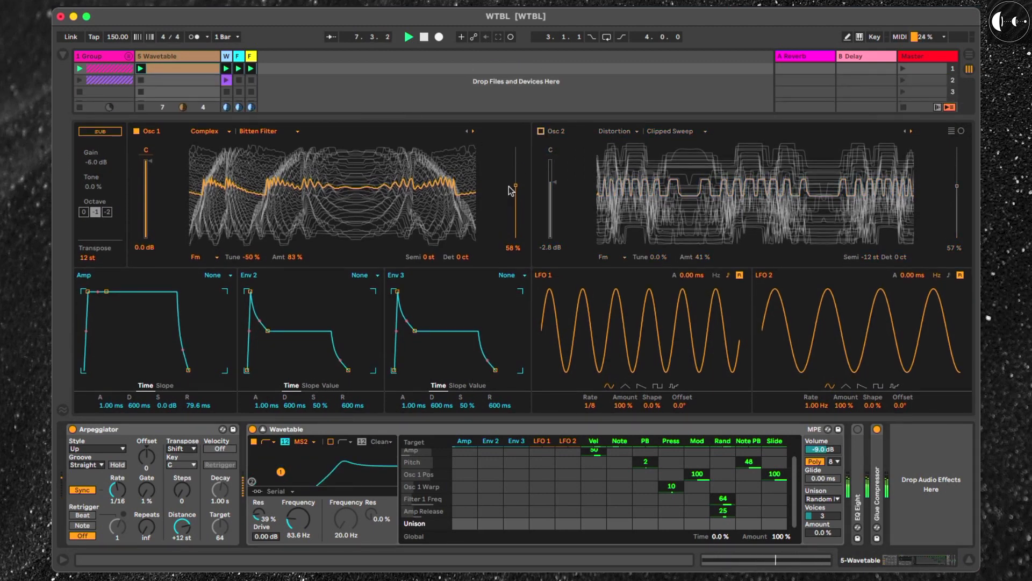
{"action": "left_click_drag", "start_coordinate": [511, 191], "coordinate": [511, 221]}
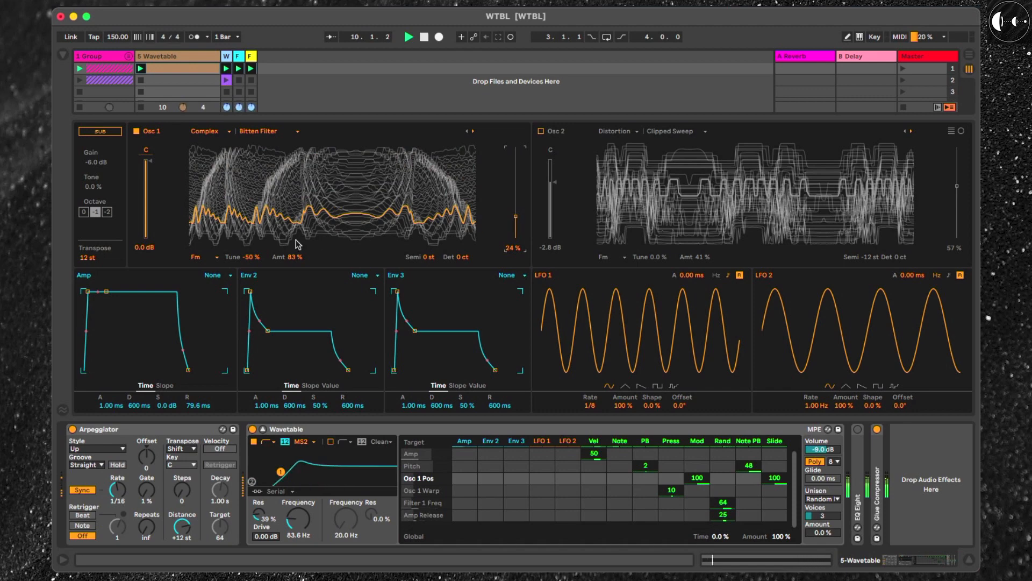
- Set the Osc 1 FM amount to 43 % and modulate it by 100 with LFO 1, using the random waveform at a 1/2 rate
{"action": "left_click_drag", "start_coordinate": [291, 258], "coordinate": [291, 215]}
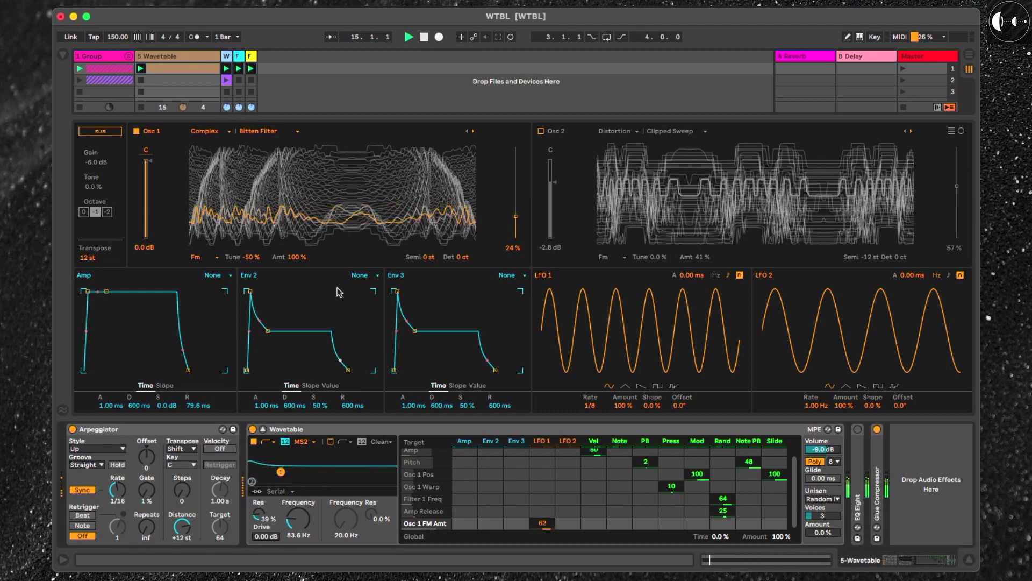
{"action": "left_click_drag", "start_coordinate": [294, 260], "coordinate": [295, 284]}
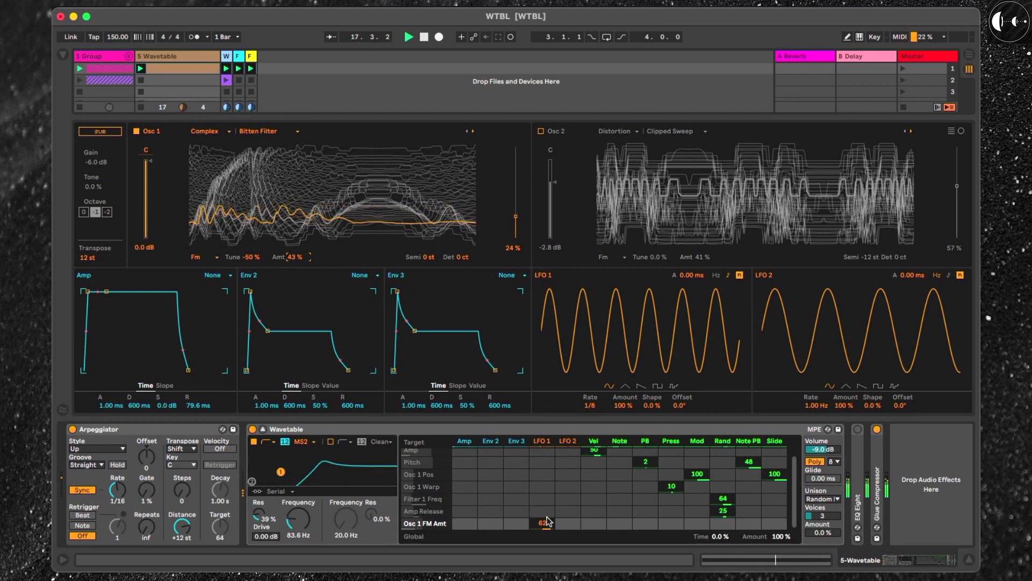
{"action": "left_click_drag", "start_coordinate": [593, 405], "coordinate": [593, 434]}
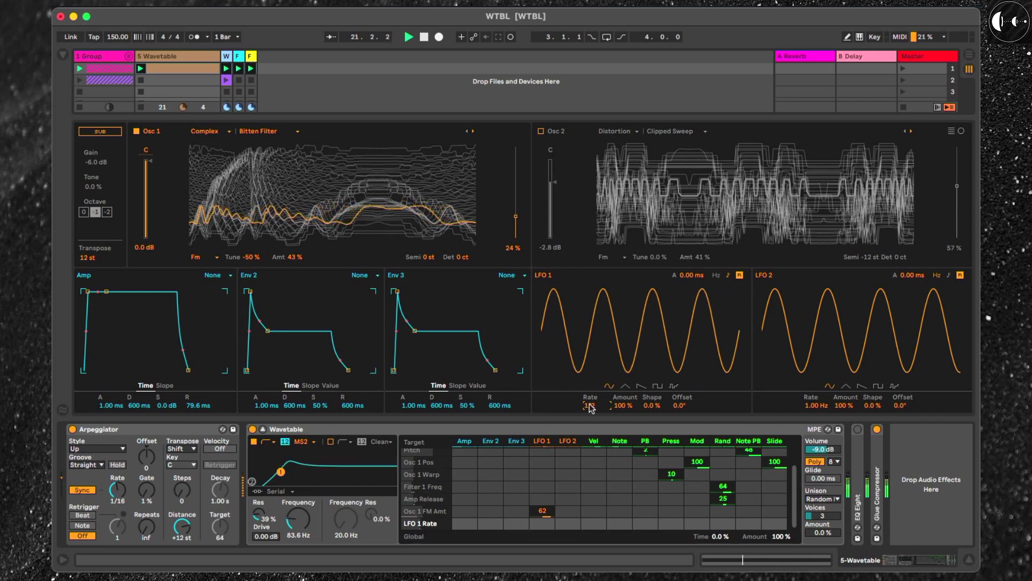
{"action": "left_click", "coordinate": [674, 386]}
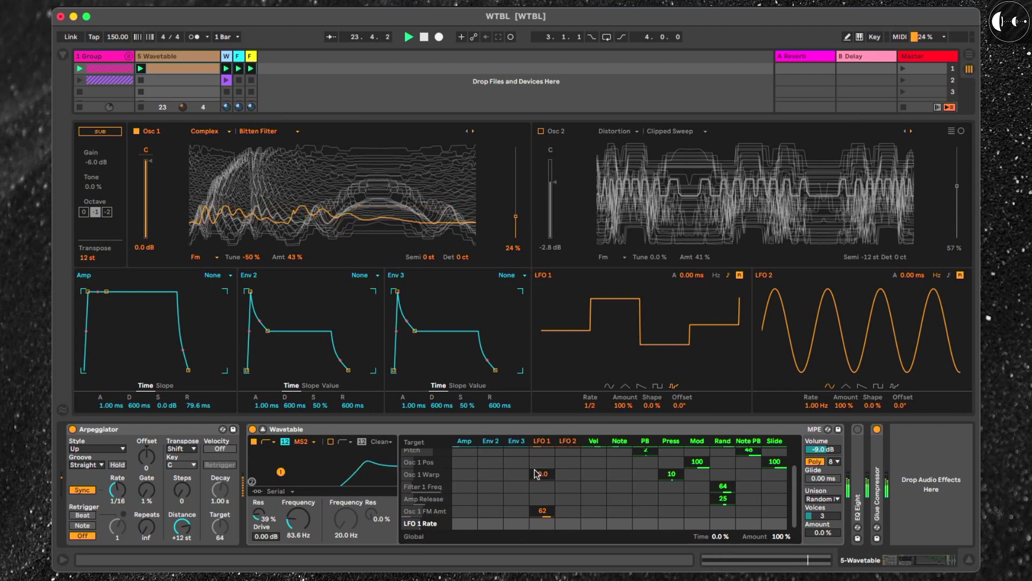
{"action": "left_click_drag", "start_coordinate": [542, 510], "coordinate": [542, 505]}
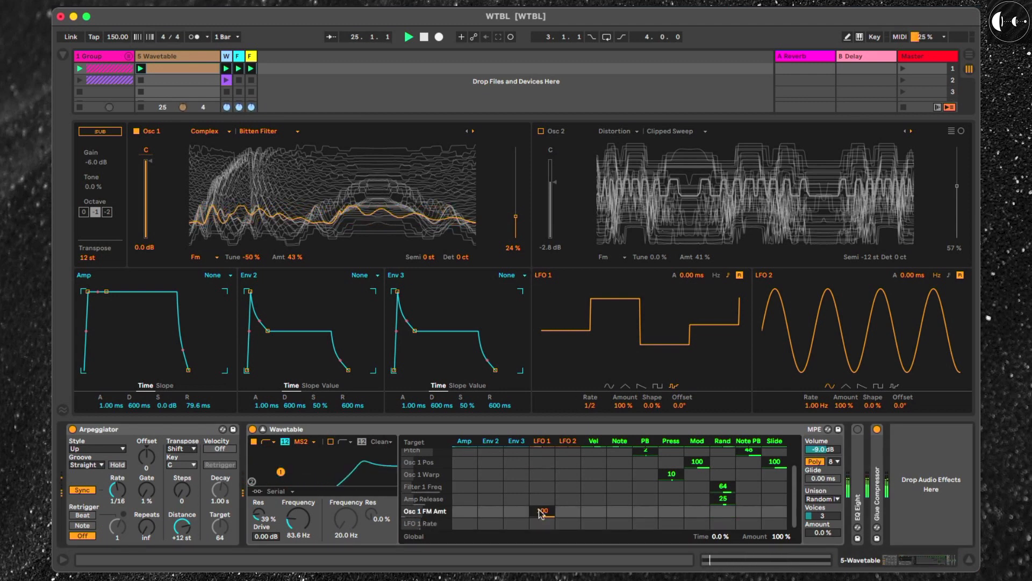
- Set Osc 1 position to 46 % with -38 LFO 1 modulation, arpeggiator gate to 26 %, filter resonance to 42 % and FM amount to 95 %
{"action": "left_click_drag", "start_coordinate": [515, 219], "coordinate": [514, 195]}
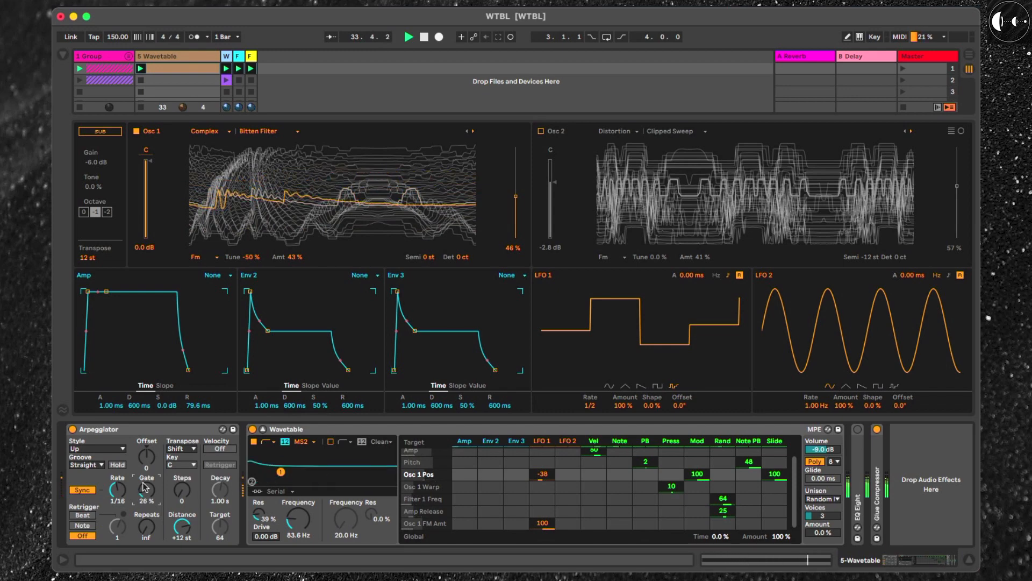
{"action": "left_click_drag", "start_coordinate": [262, 524], "coordinate": [261, 520]}
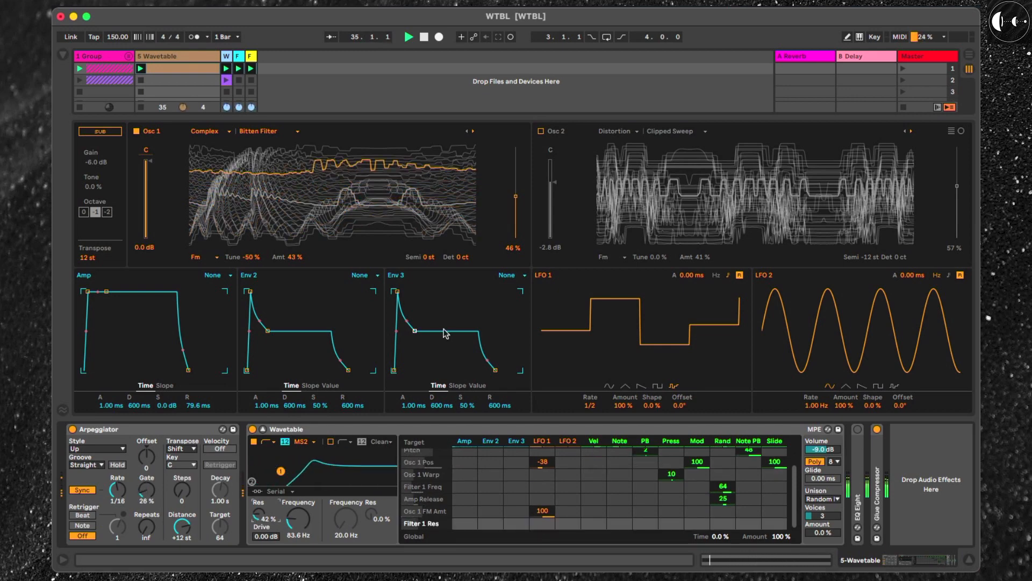
{"action": "left_click_drag", "start_coordinate": [295, 257], "coordinate": [294, 223]}
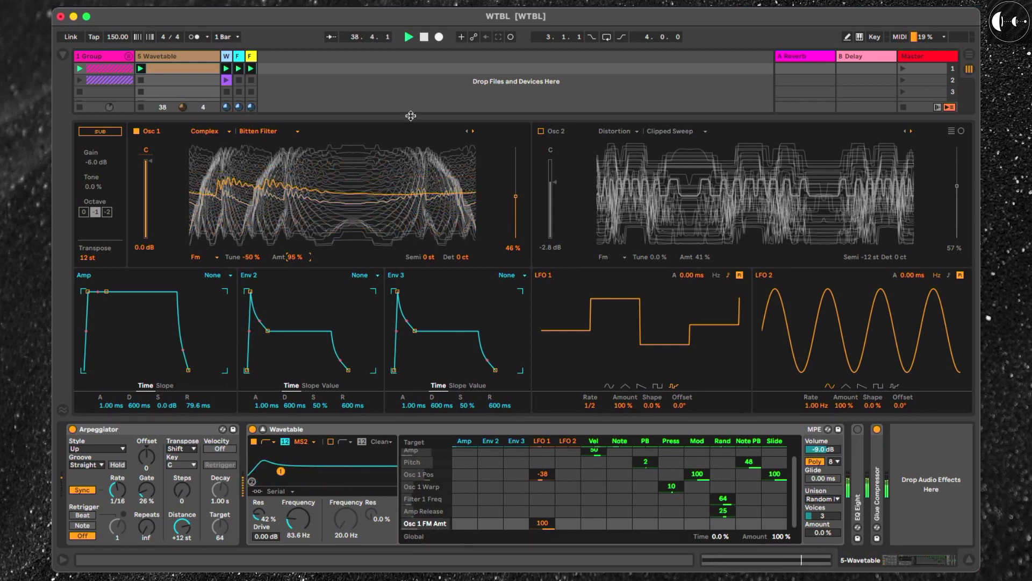
- Bring up the full mixer, raise the Wavetable track's Delay send and activate the Group track
{"action": "left_click_drag", "start_coordinate": [410, 116], "coordinate": [399, 369]}
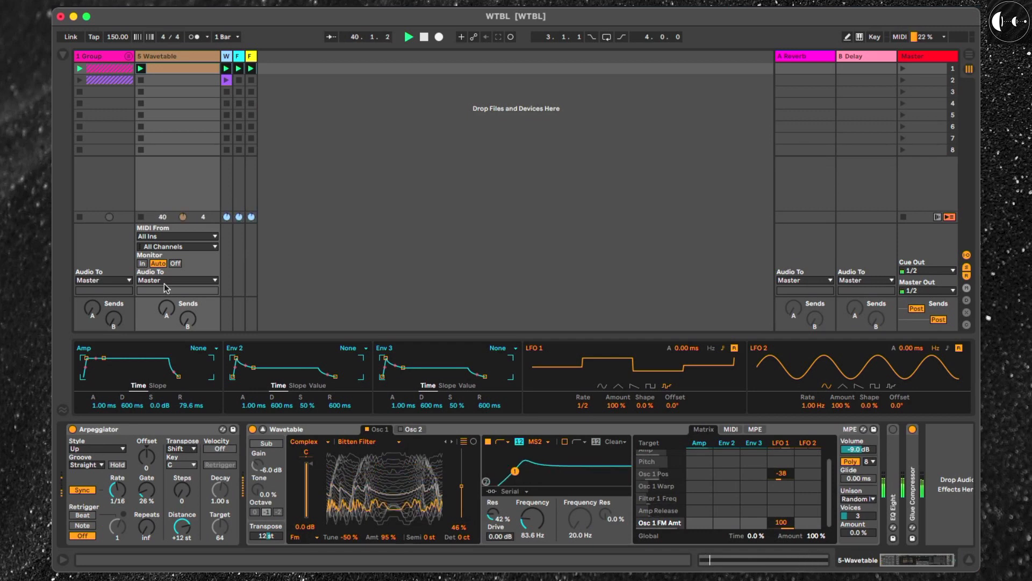
{"action": "key", "text": "super+alt+l"}
{"action": "left_click", "coordinate": [92, 514]}
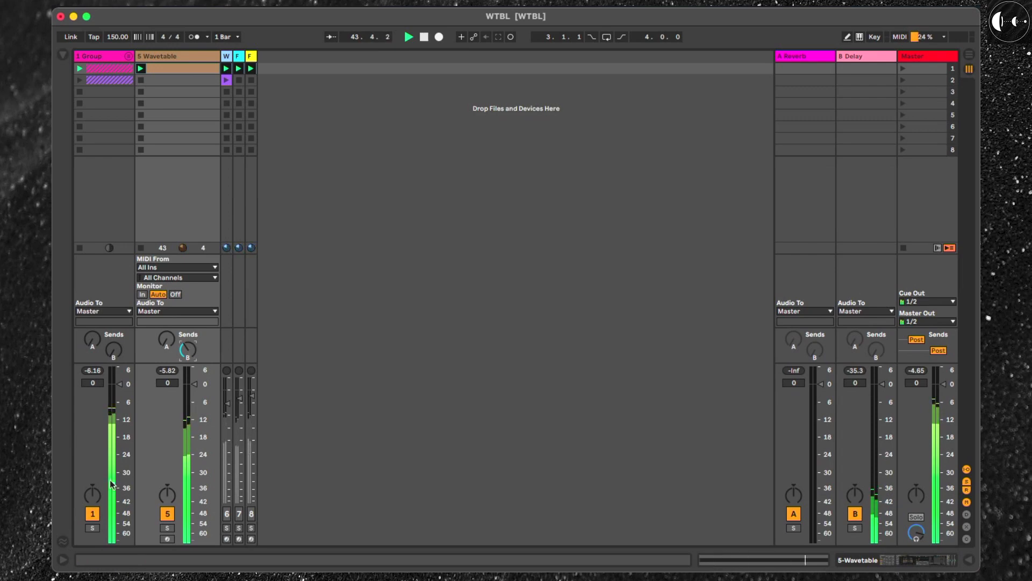
- Turn on the EQ Eight on the Wavetable track and turn the track's Delay send back down
{"action": "double_click", "coordinate": [171, 57]}
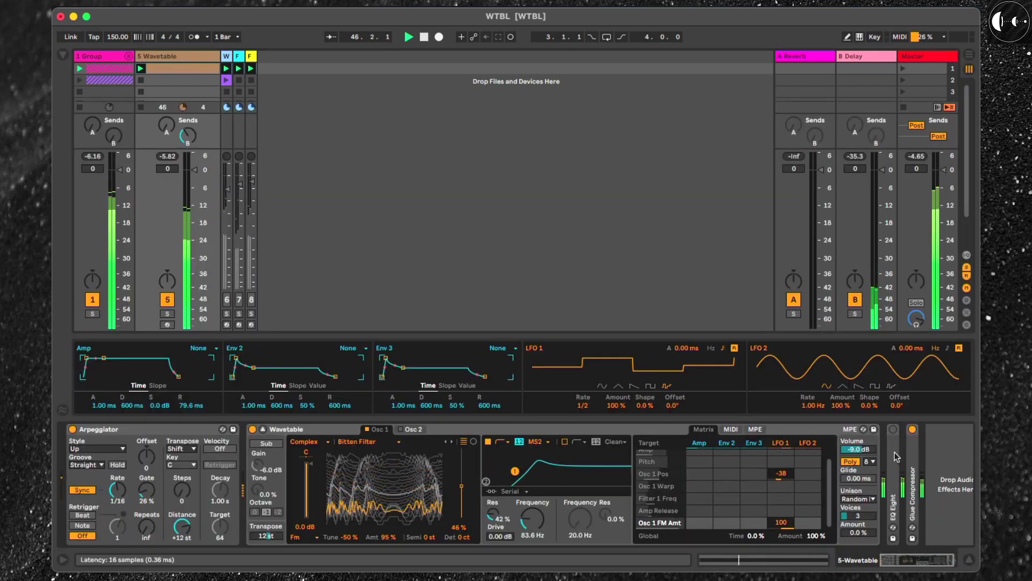
{"action": "double_click", "coordinate": [902, 480]}
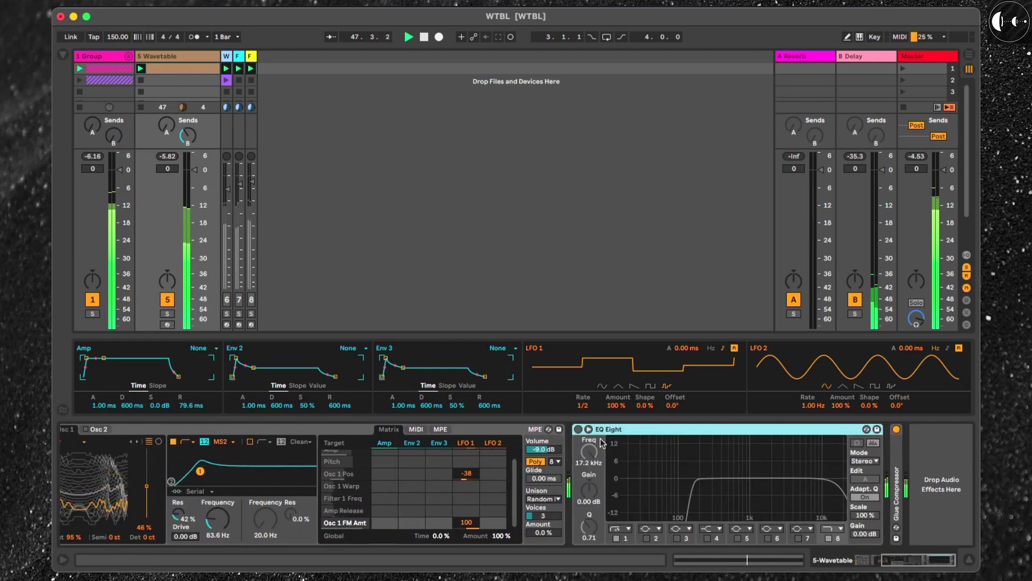
{"action": "left_click", "coordinate": [579, 429]}
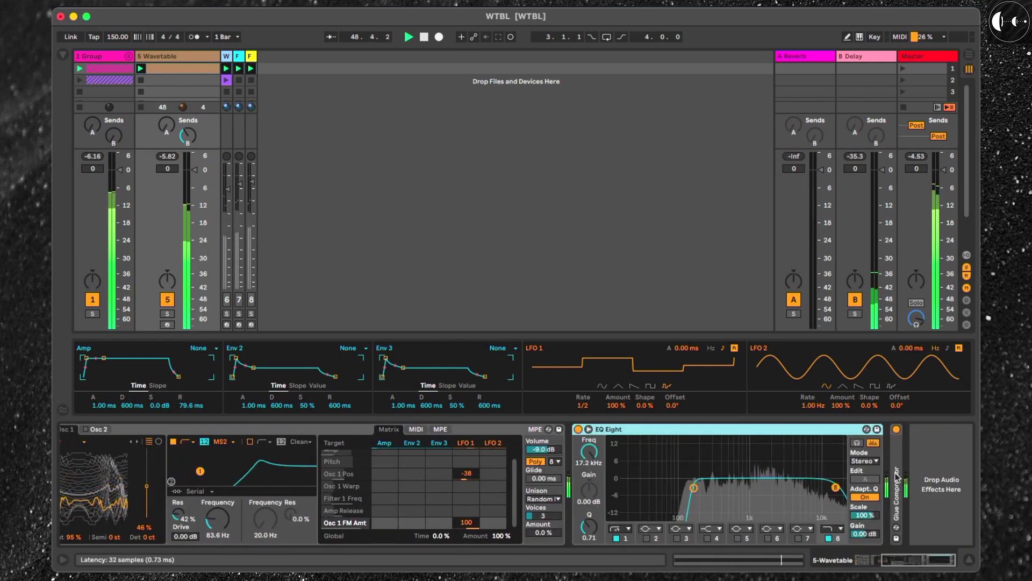
{"action": "scroll", "coordinate": [399, 467], "scroll_direction": "left", "scroll_amount": 3}
{"action": "scroll", "coordinate": [399, 467], "scroll_direction": "left", "scroll_amount": 10}
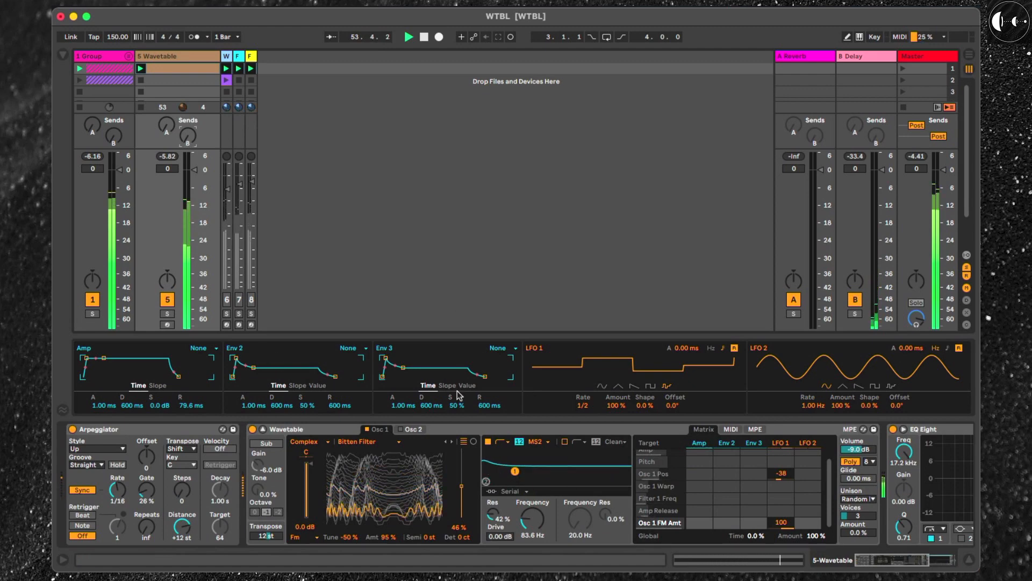
- Switch Osc 2 back on in the expanded Wavetable view and load the JN60 Bitter wavetable into it
{"action": "left_click_drag", "start_coordinate": [472, 337], "coordinate": [467, 177]}
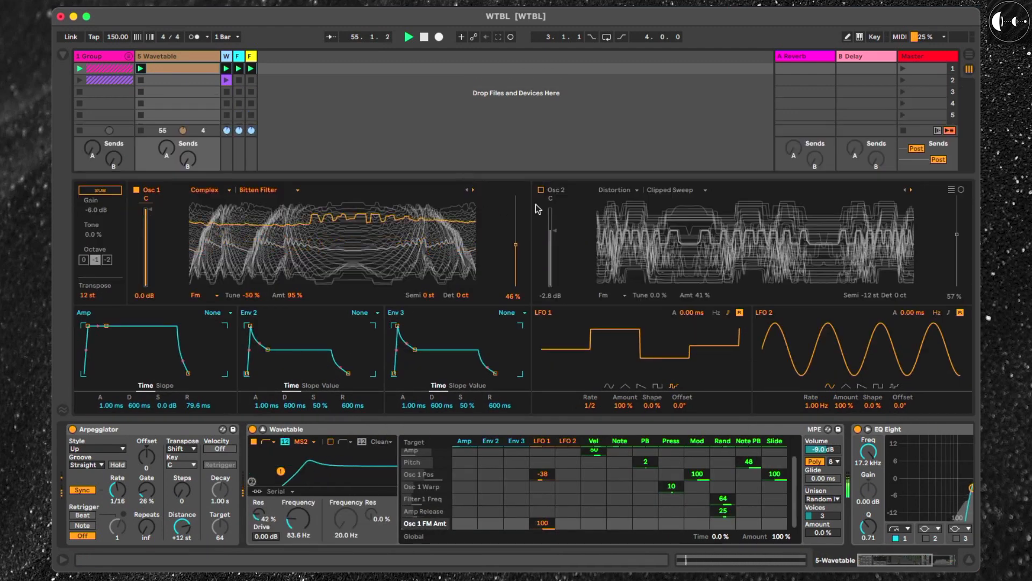
{"action": "left_click", "coordinate": [541, 189]}
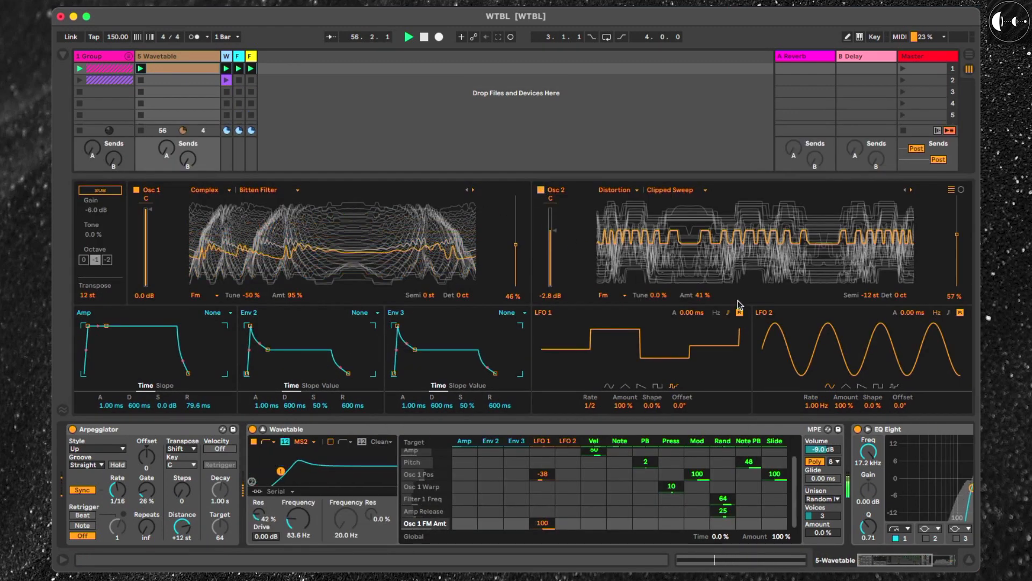
{"action": "left_click", "coordinate": [869, 296]}
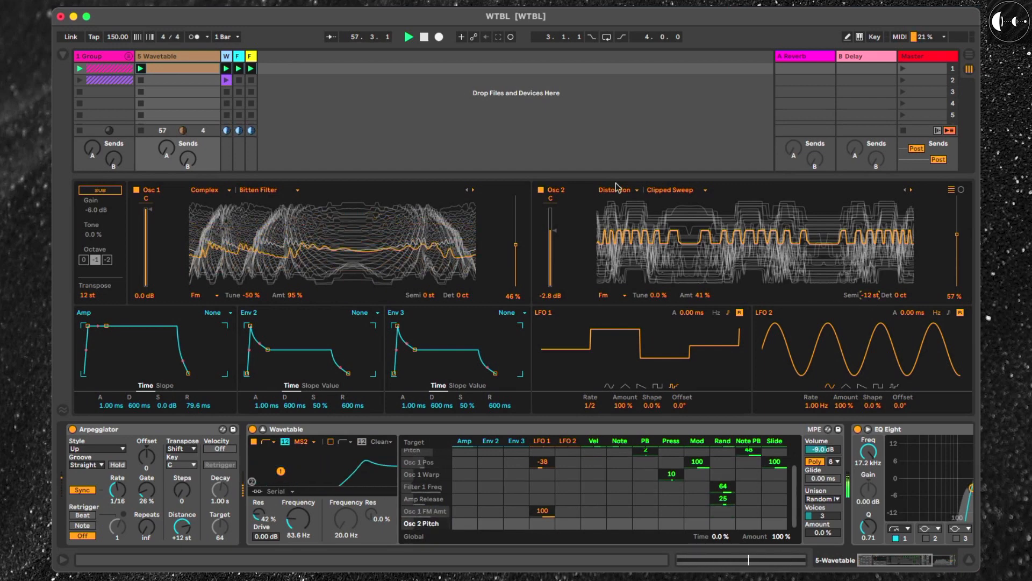
{"action": "left_click", "coordinate": [669, 190]}
{"action": "left_click", "coordinate": [665, 247]}
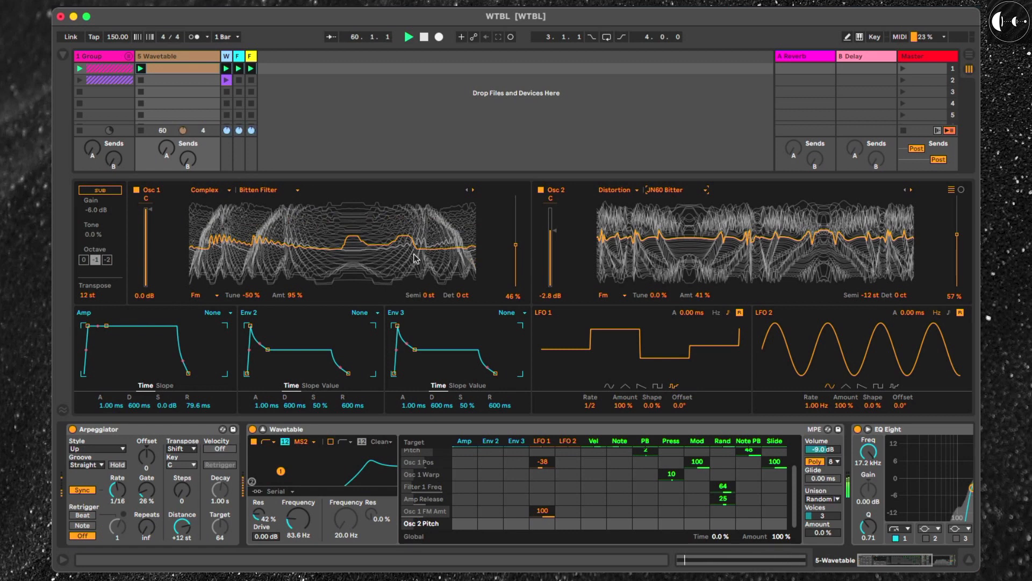
- Bypass the Arpeggiator, modulate Filter 1 Freq with LFO 2 at 81, and sync LFO 2 to the tempo at rate 1.5
{"action": "left_click", "coordinate": [72, 429]}
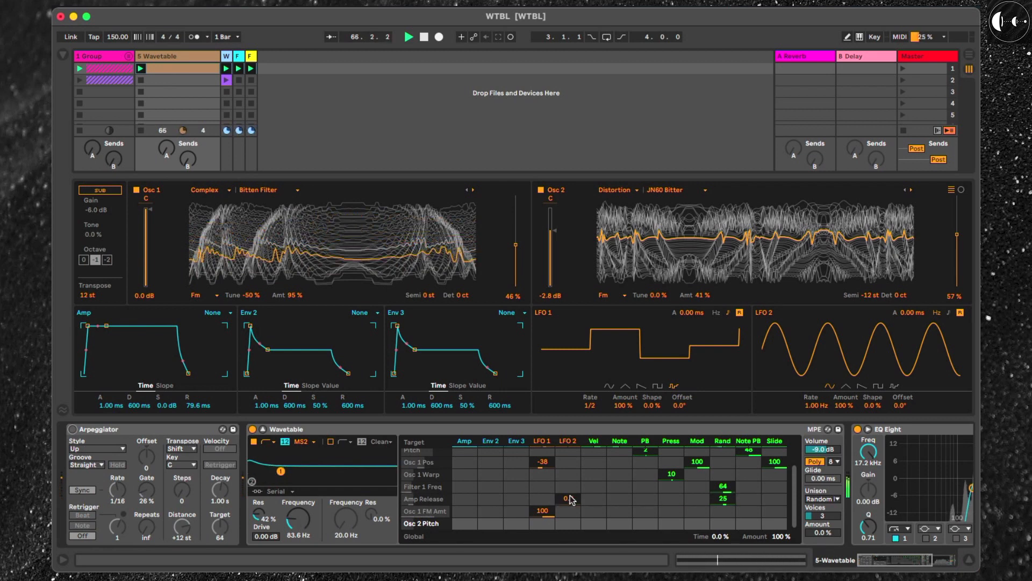
{"action": "left_click_drag", "start_coordinate": [568, 487], "coordinate": [568, 442]}
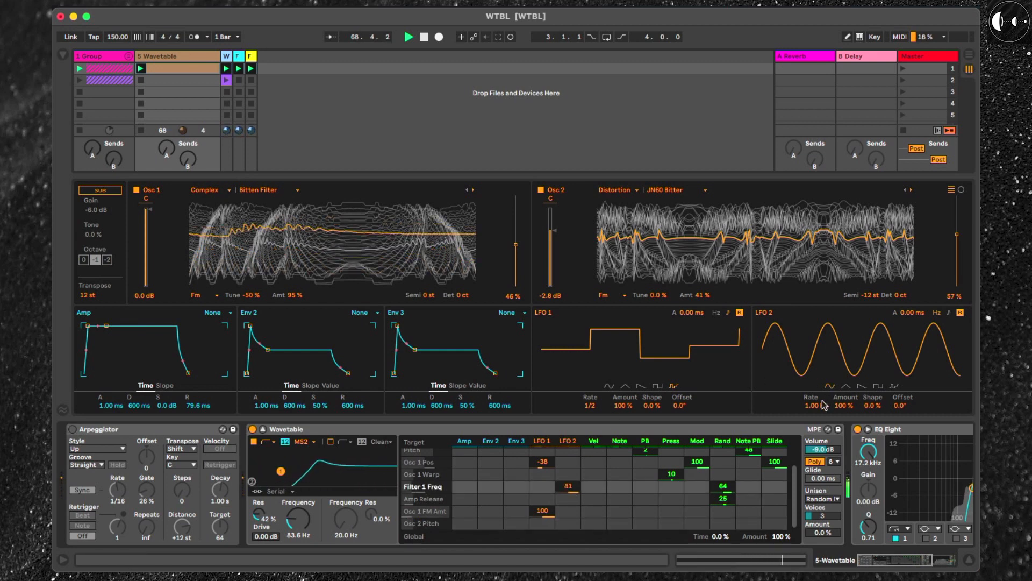
{"action": "left_click", "coordinate": [947, 312]}
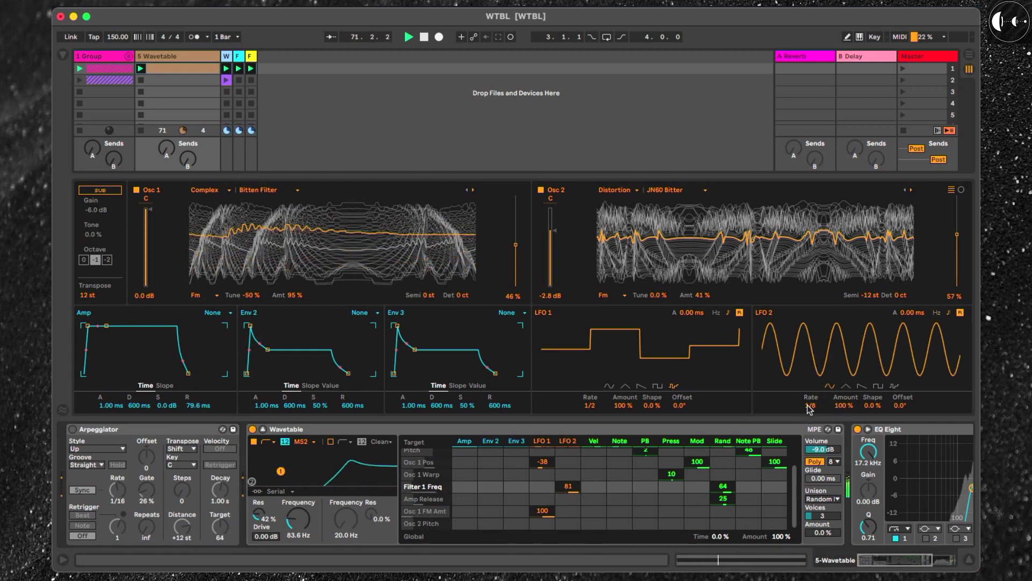
{"action": "left_click_drag", "start_coordinate": [809, 407], "coordinate": [810, 436]}
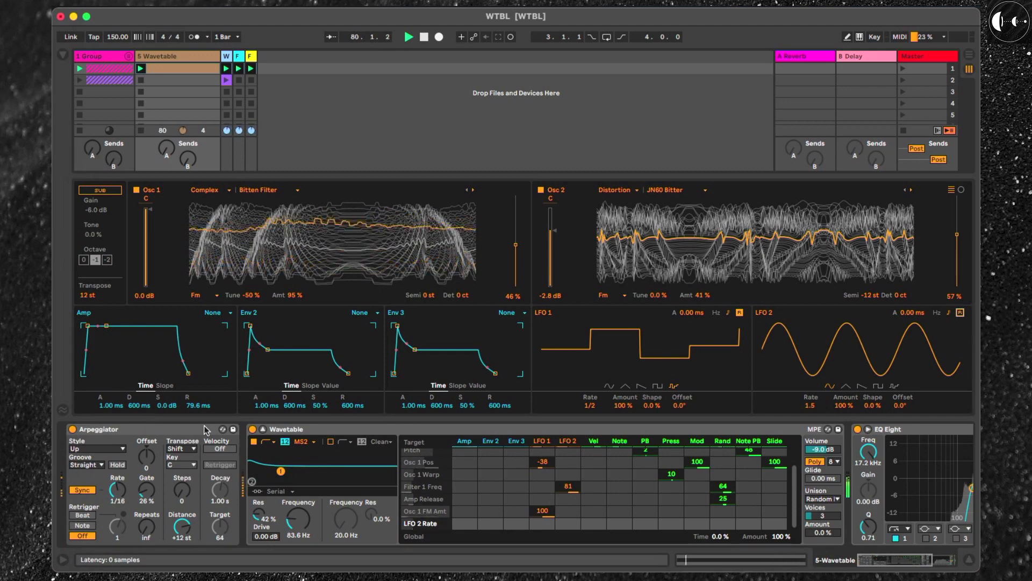
- With the Arpeggiator off, replace the long F0 note in the Wavetable clip with a full bar of 1/16 F0 notes
{"action": "left_click", "coordinate": [72, 429]}
{"action": "left_click", "coordinate": [171, 67]}
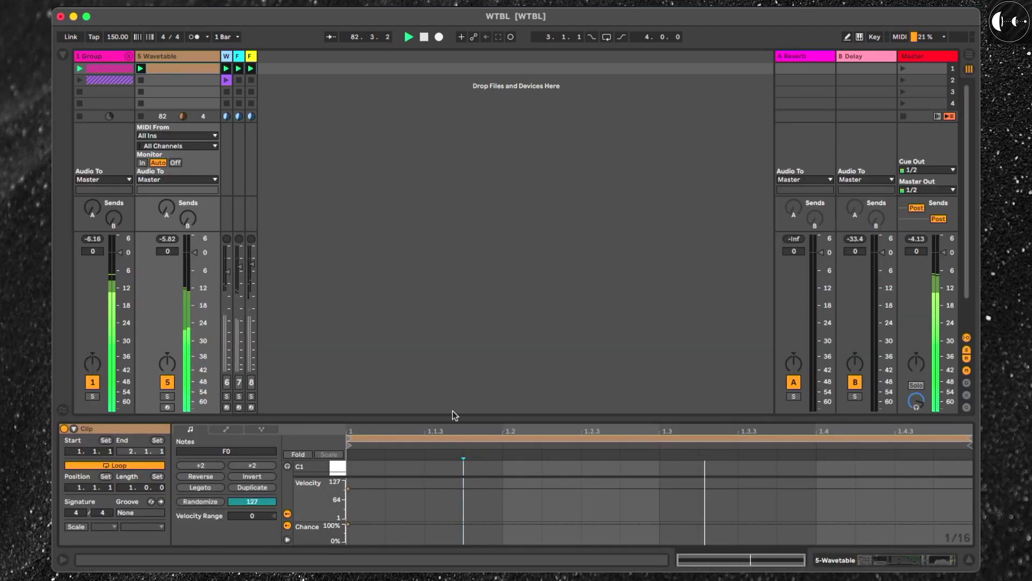
{"action": "left_click_drag", "start_coordinate": [459, 419], "coordinate": [424, 39]}
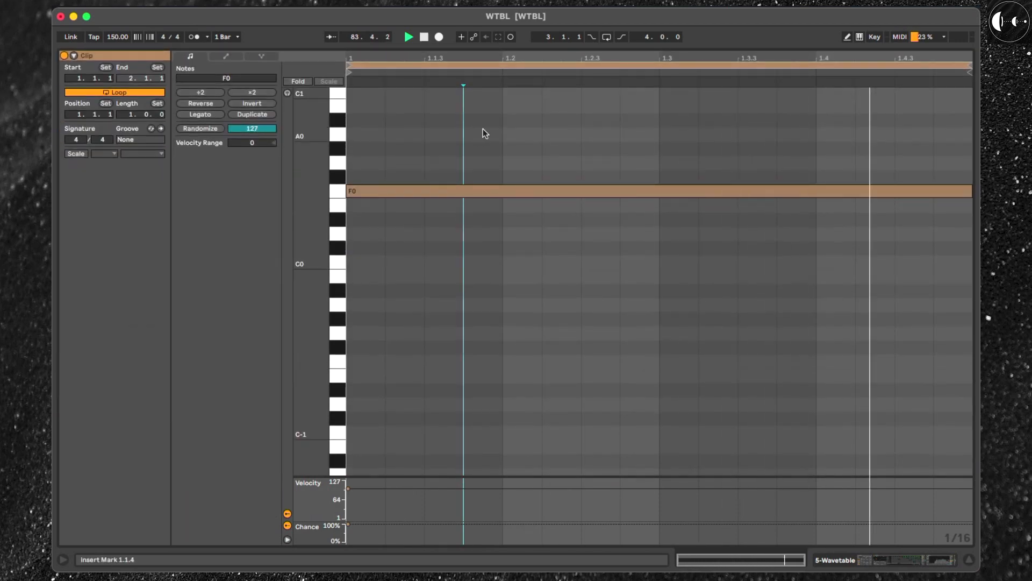
{"action": "double_click", "coordinate": [563, 195]}
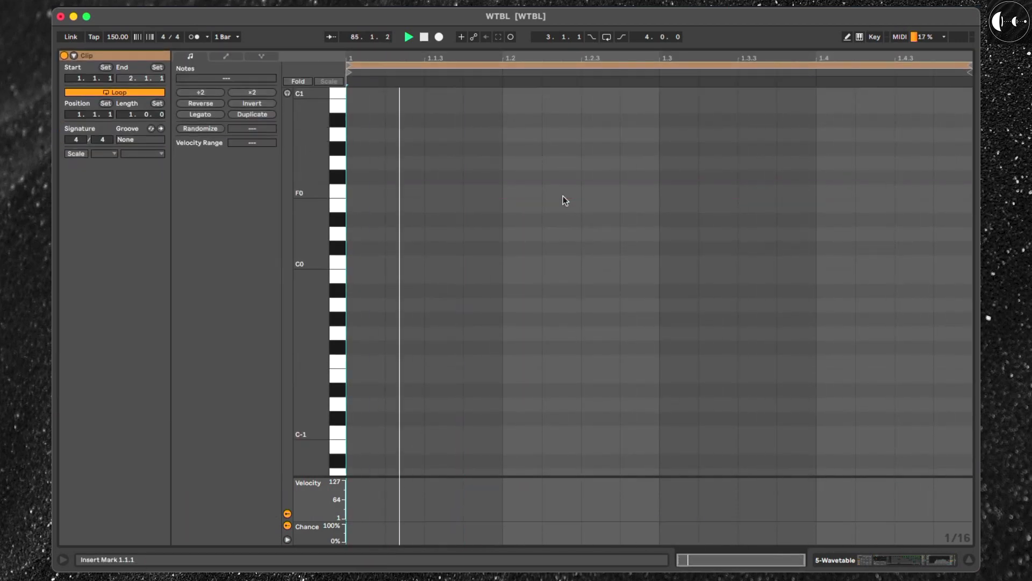
{"action": "key", "text": "b"}
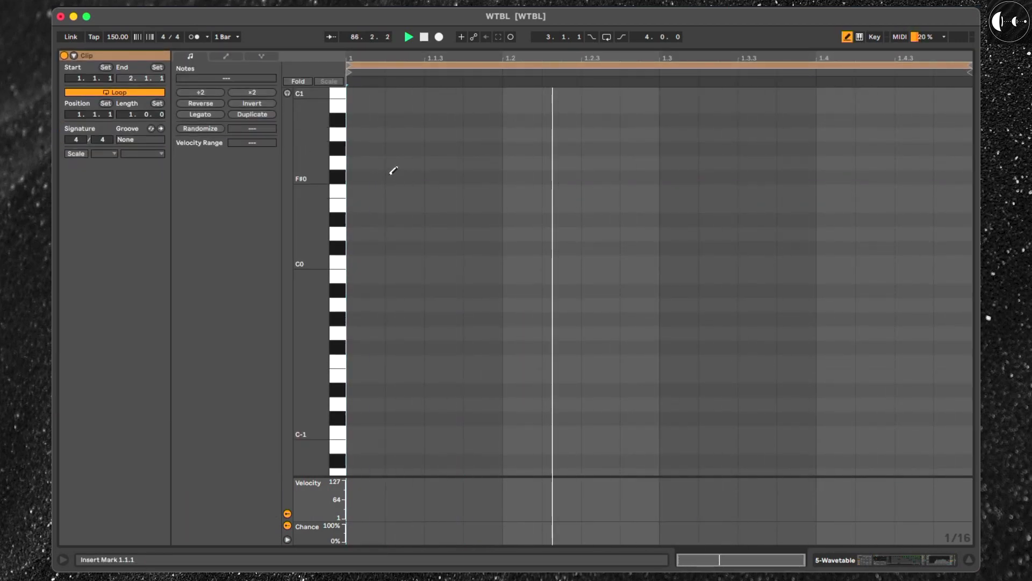
{"action": "mouse_move", "coordinate": [365, 190]}
{"action": "left_mouse_down"}
{"action": "mouse_move", "coordinate": [678, 170]}
{"action": "mouse_move", "coordinate": [941, 180]}
{"action": "left_mouse_up"}
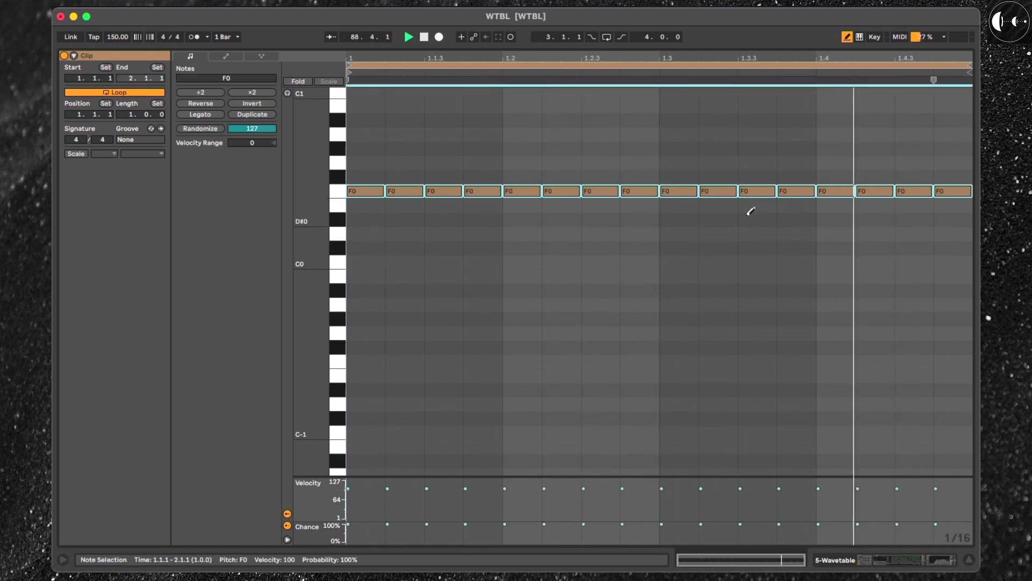
{"action": "key", "text": "b"}
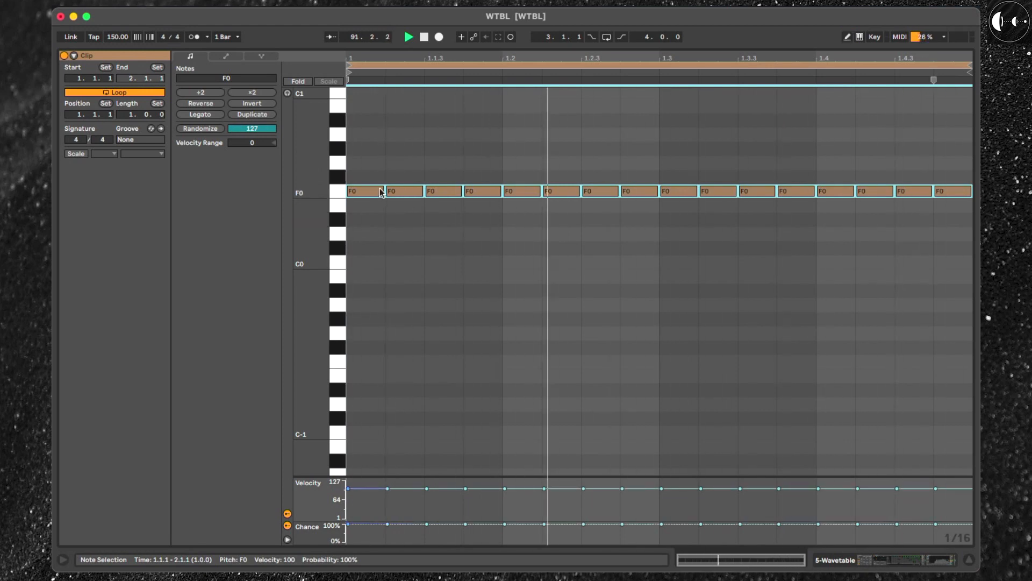
- Shorten all the F0 notes to about a third of a 1/16 and lower their chance below 100 %
{"action": "left_click_drag", "start_coordinate": [384, 191], "coordinate": [359, 192]}
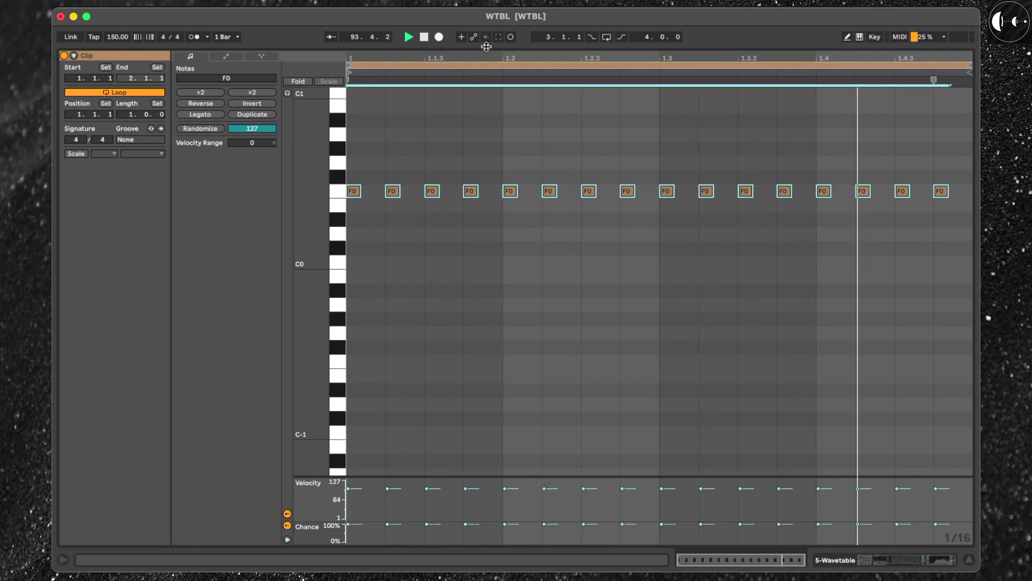
{"action": "key", "text": "Tab"}
{"action": "double_click", "coordinate": [166, 73]}
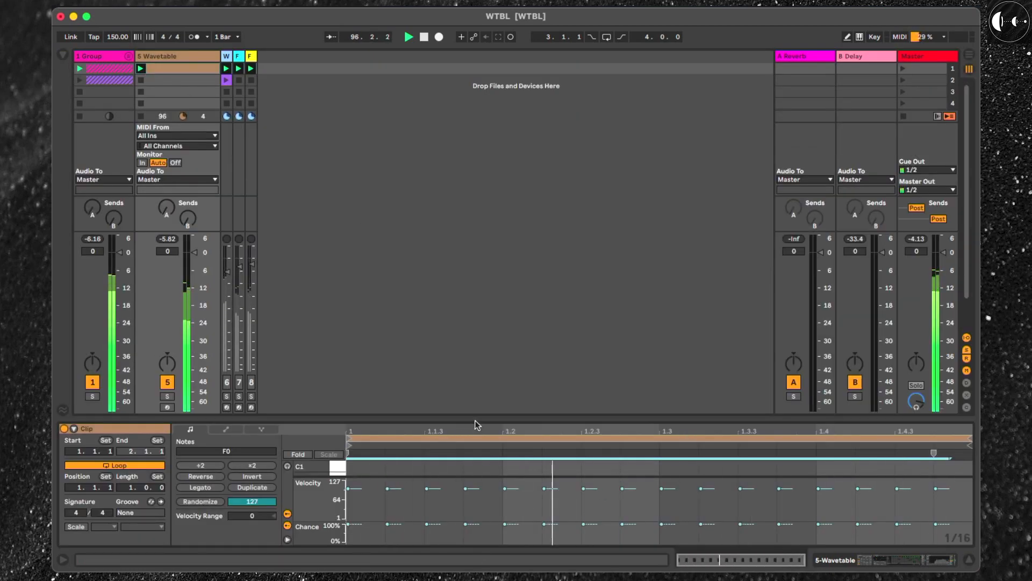
{"action": "left_click_drag", "start_coordinate": [480, 419], "coordinate": [484, 211]}
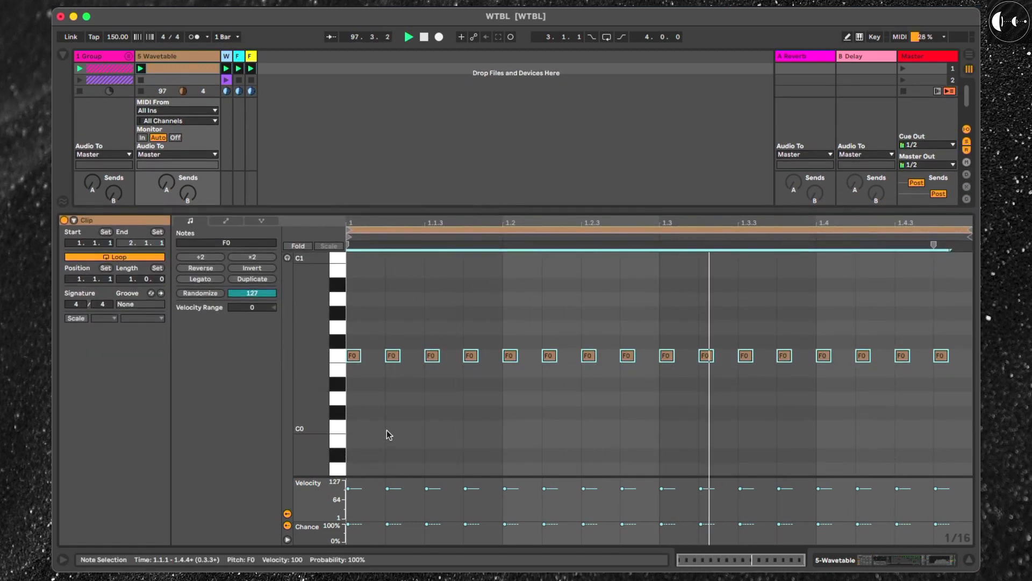
{"action": "left_click_drag", "start_coordinate": [387, 525], "coordinate": [387, 533]}
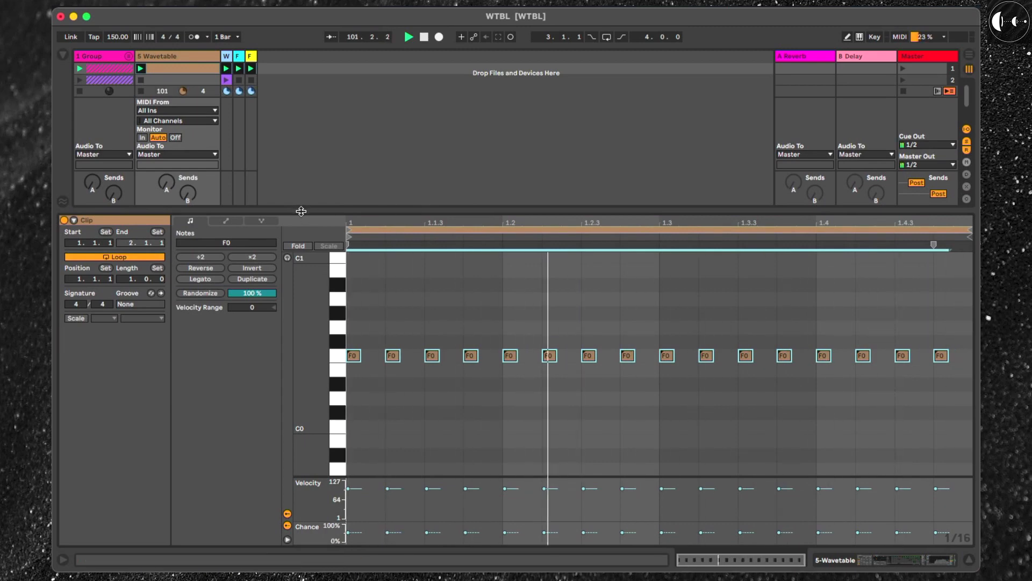
- Shrink the clip editor and bring back the Wavetable track's device chain with the expanded Wavetable view
{"action": "left_click_drag", "start_coordinate": [300, 212], "coordinate": [243, 571]}
{"action": "left_click", "coordinate": [169, 57]}
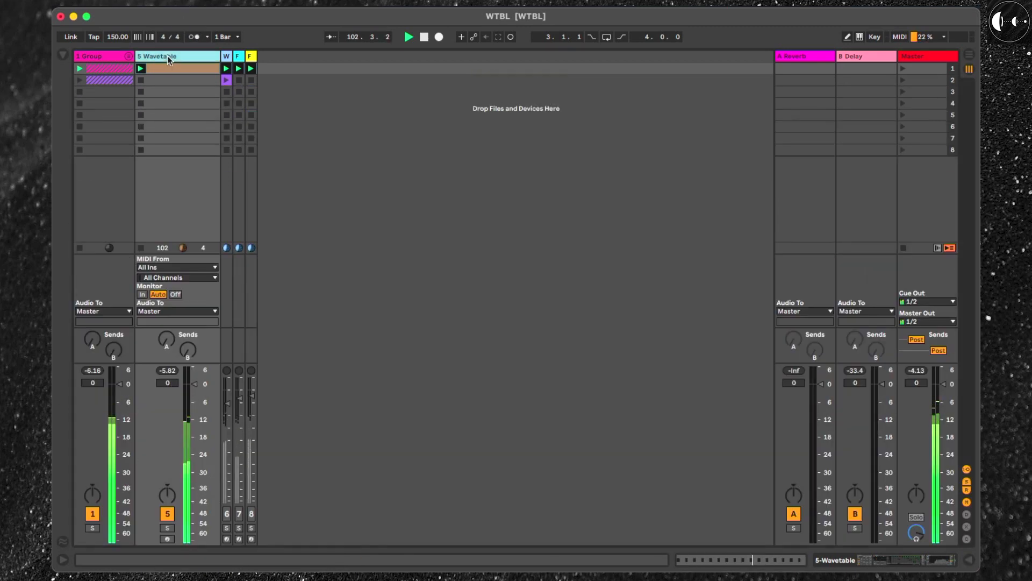
{"action": "key", "text": "super+alt+l"}
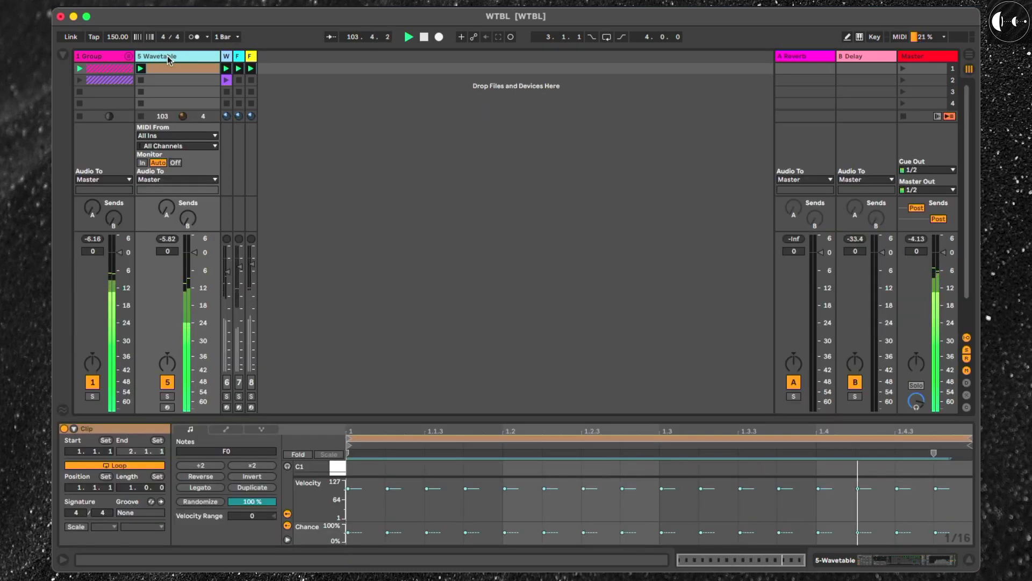
{"action": "key", "text": "super+alt+l"}
{"action": "key", "text": "super+alt+l"}
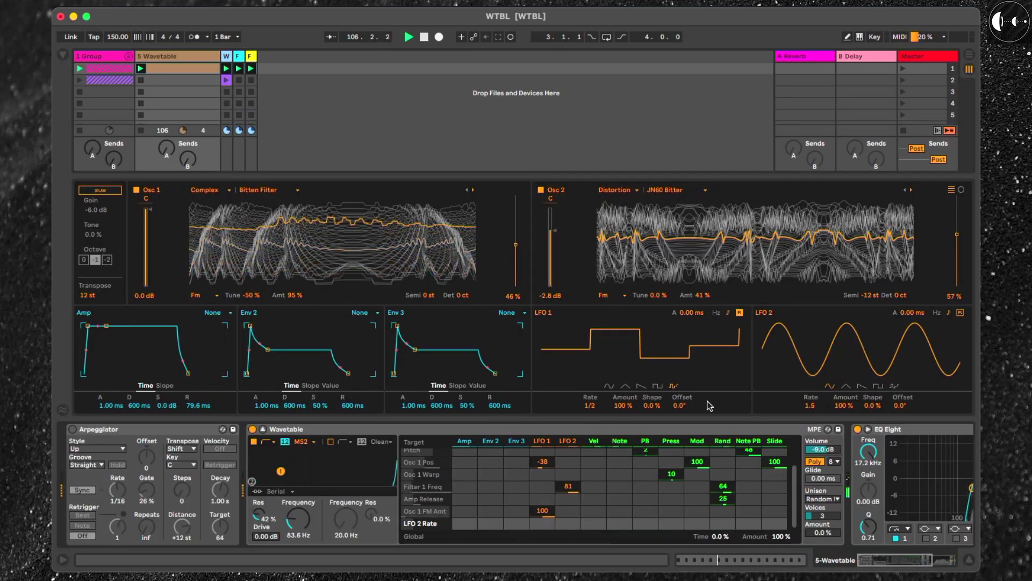
- Remove the LFO 2 modulation from Filter 1 Freq, then set the unison voices to 5 and the unison amount to 25 %
{"action": "left_click_drag", "start_coordinate": [569, 486], "coordinate": [568, 533]}
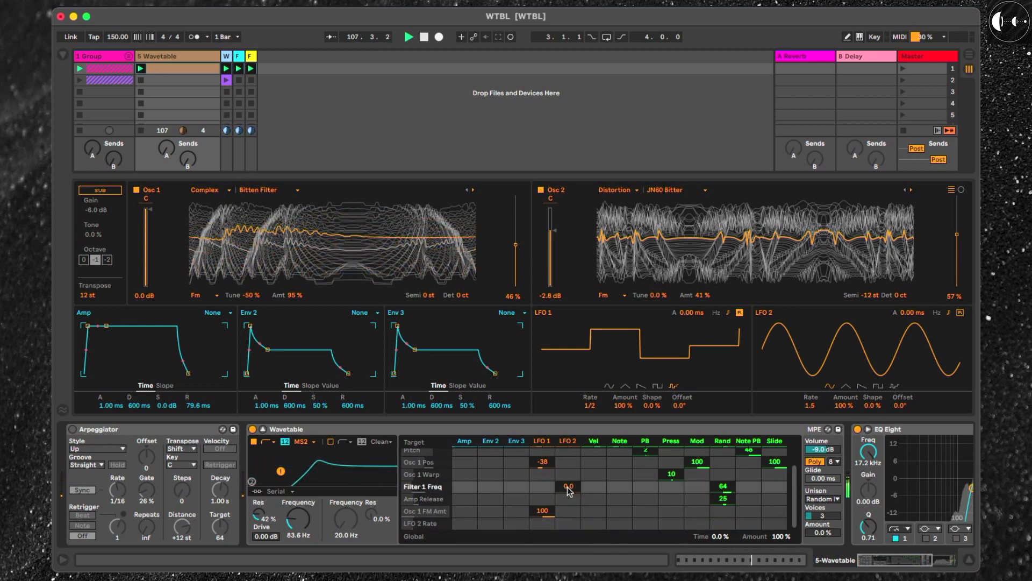
{"action": "left_click_drag", "start_coordinate": [821, 516], "coordinate": [822, 492]}
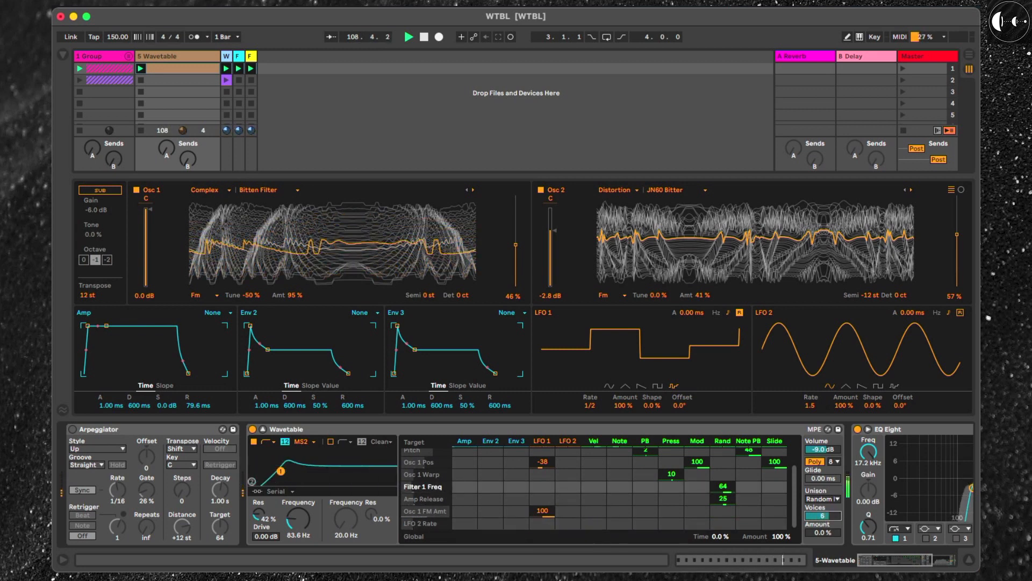
{"action": "left_click_drag", "start_coordinate": [823, 532], "coordinate": [824, 515]}
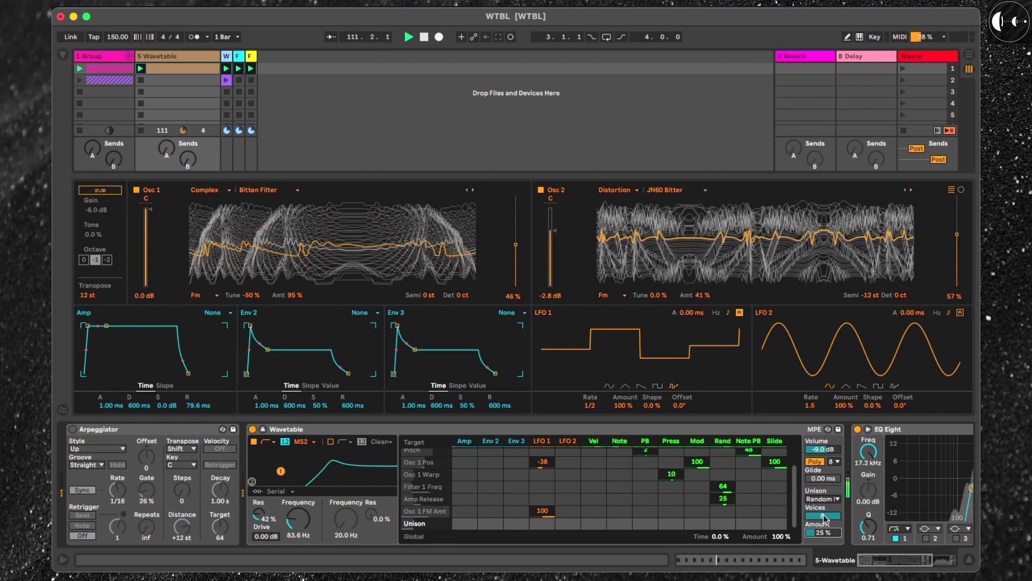